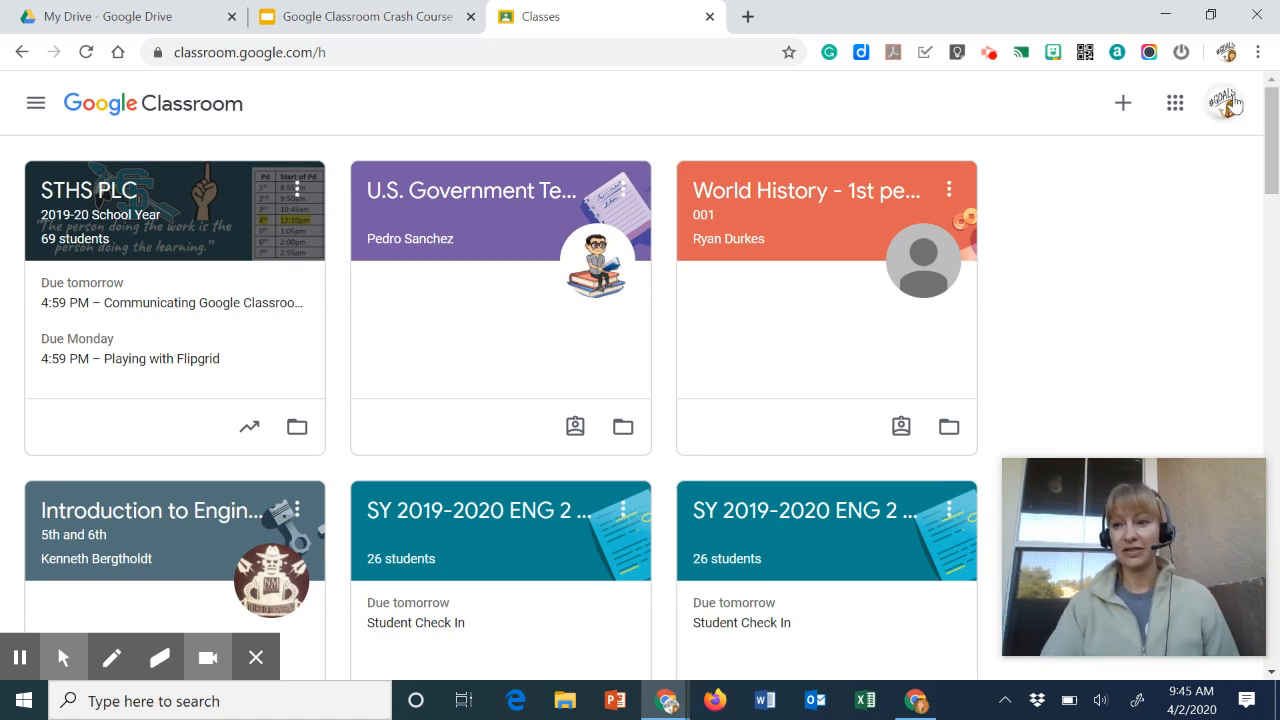
- Examine the account menu and browse the full list of apps in the Google apps launcher
click(1226, 106)
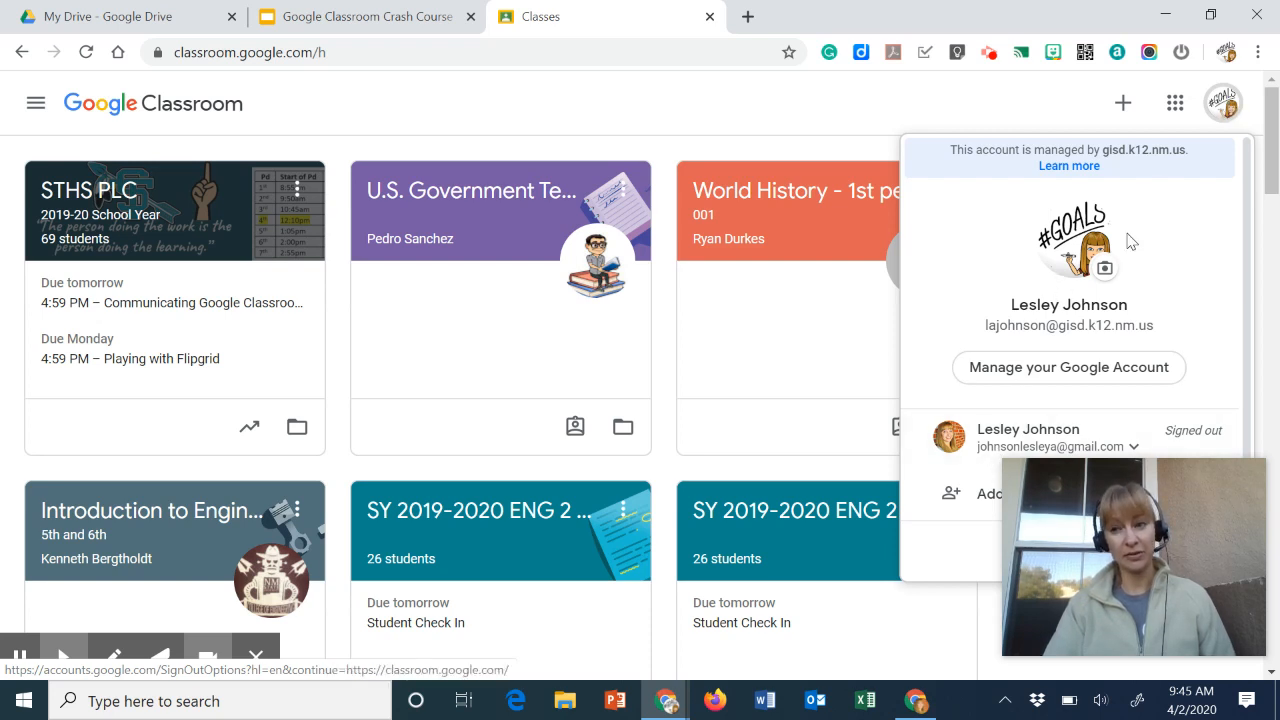
click(1219, 109)
click(1172, 109)
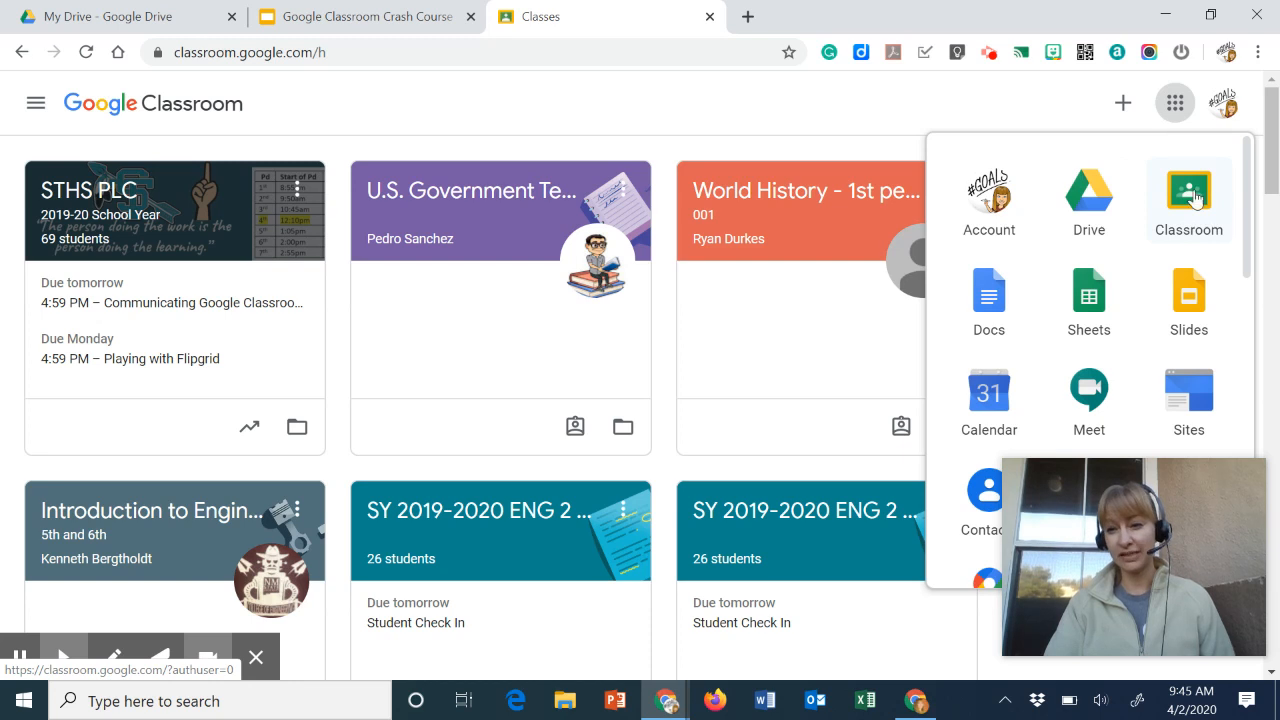
drag(1146, 509, 159, 462)
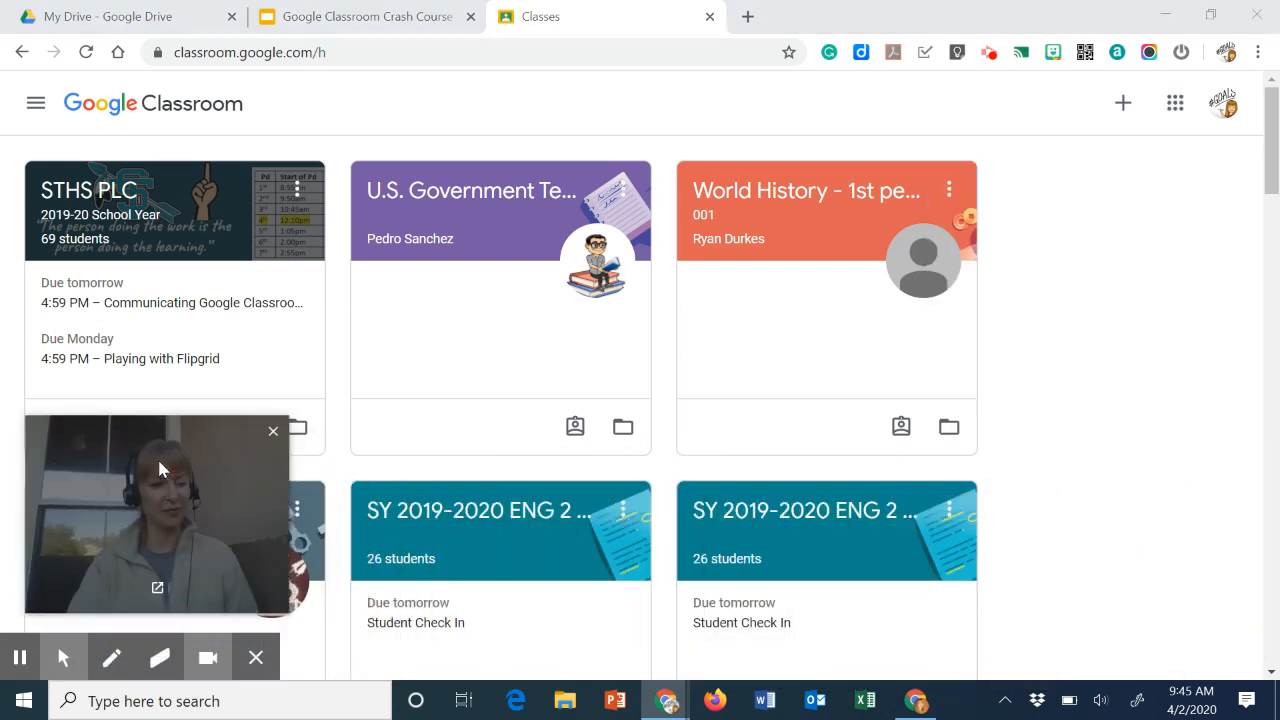
click(1175, 103)
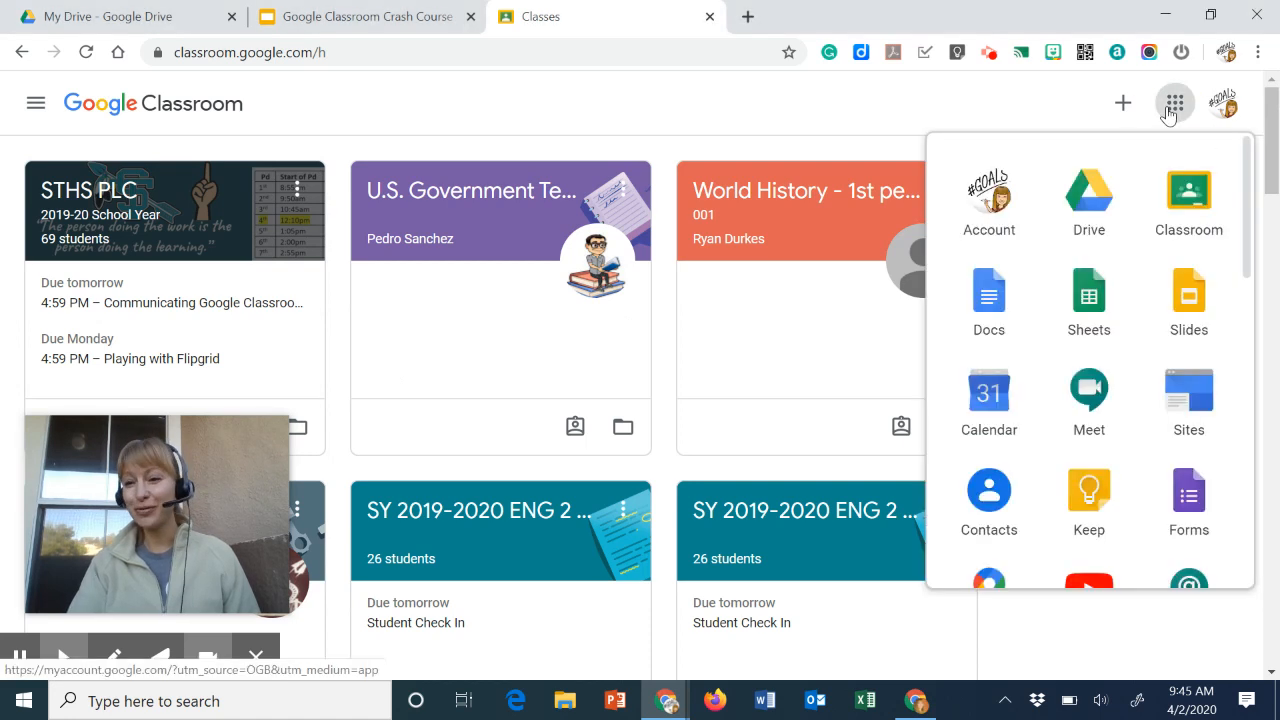
scroll(1108, 408, down, 8)
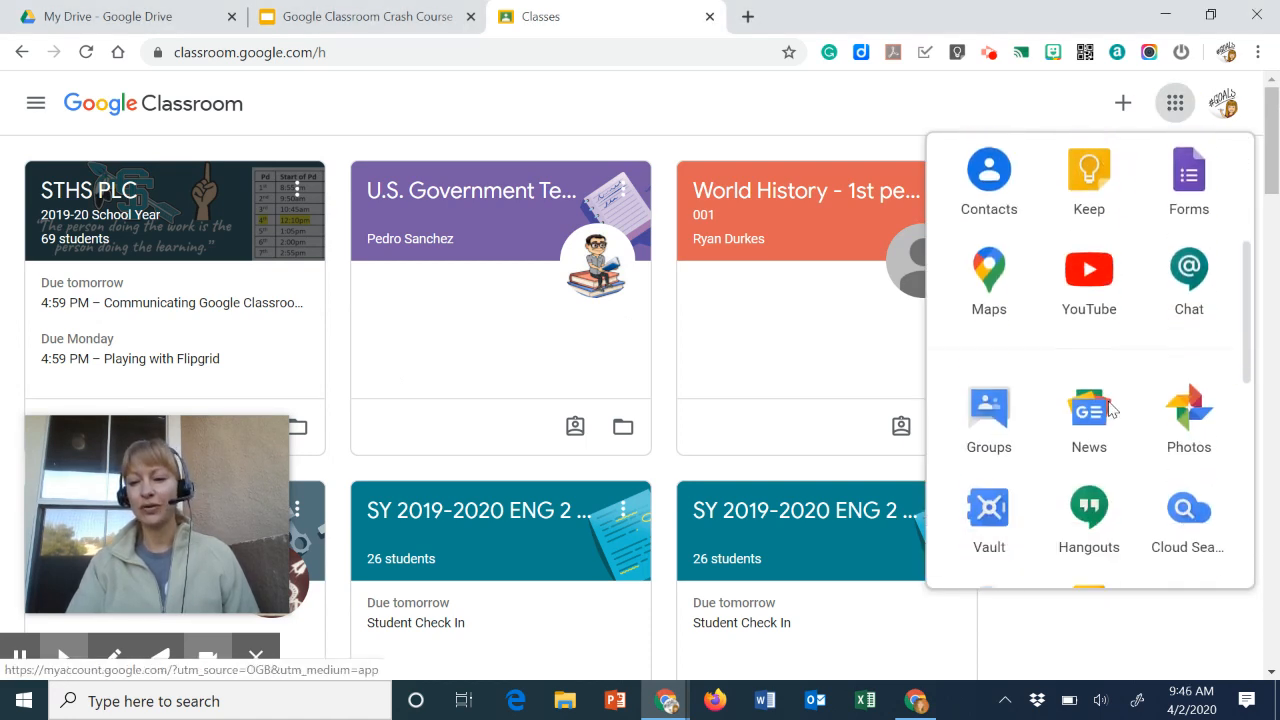
scroll(1108, 408, down, 2)
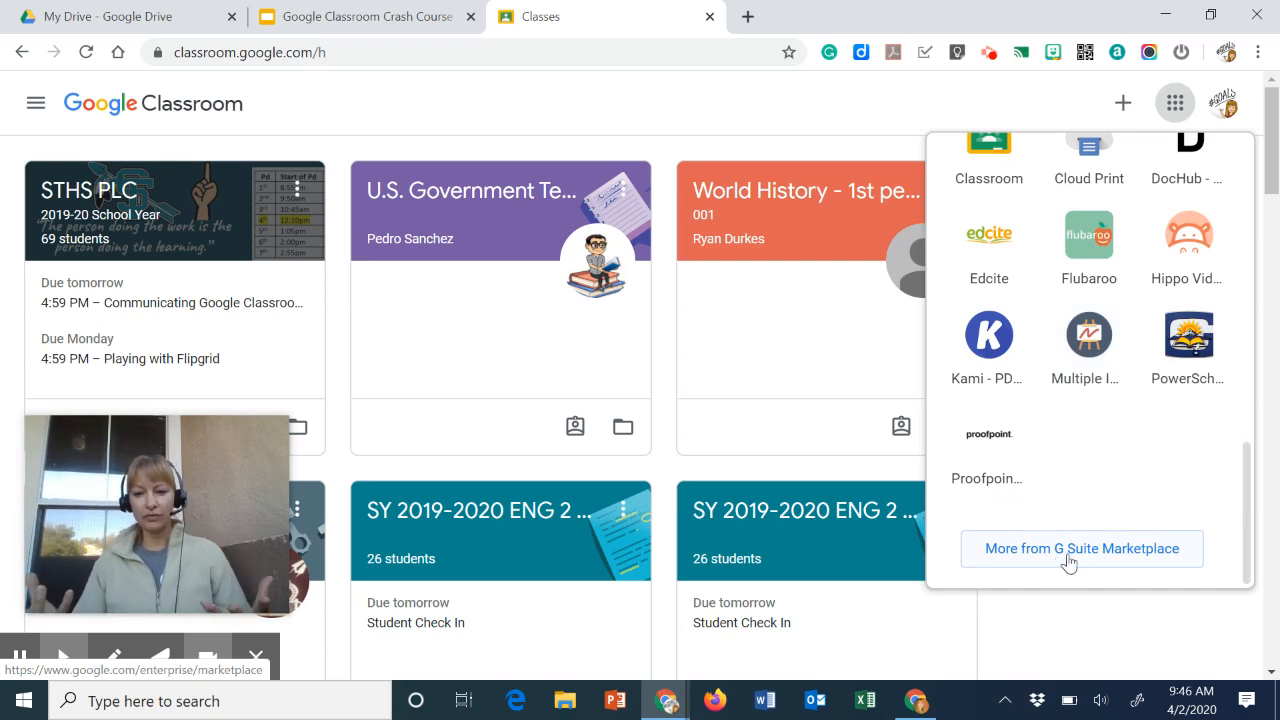
scroll(1146, 450, up, 10)
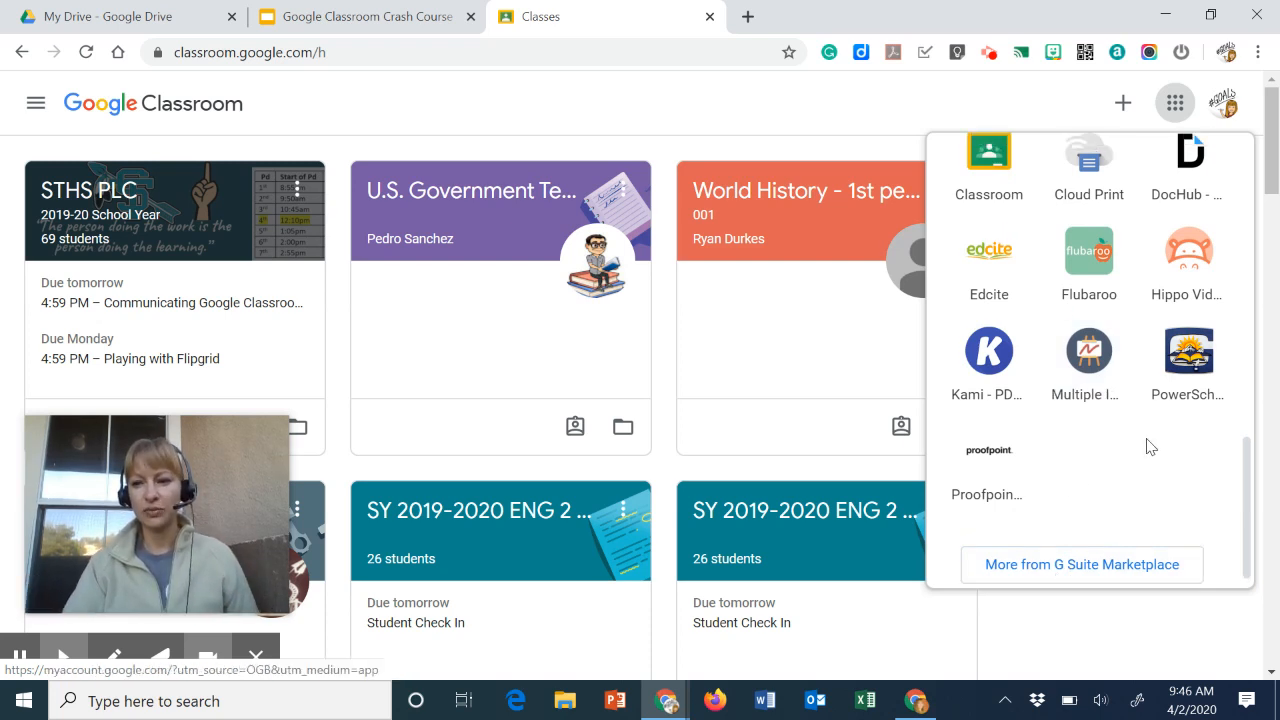
scroll(1148, 446, up, 2)
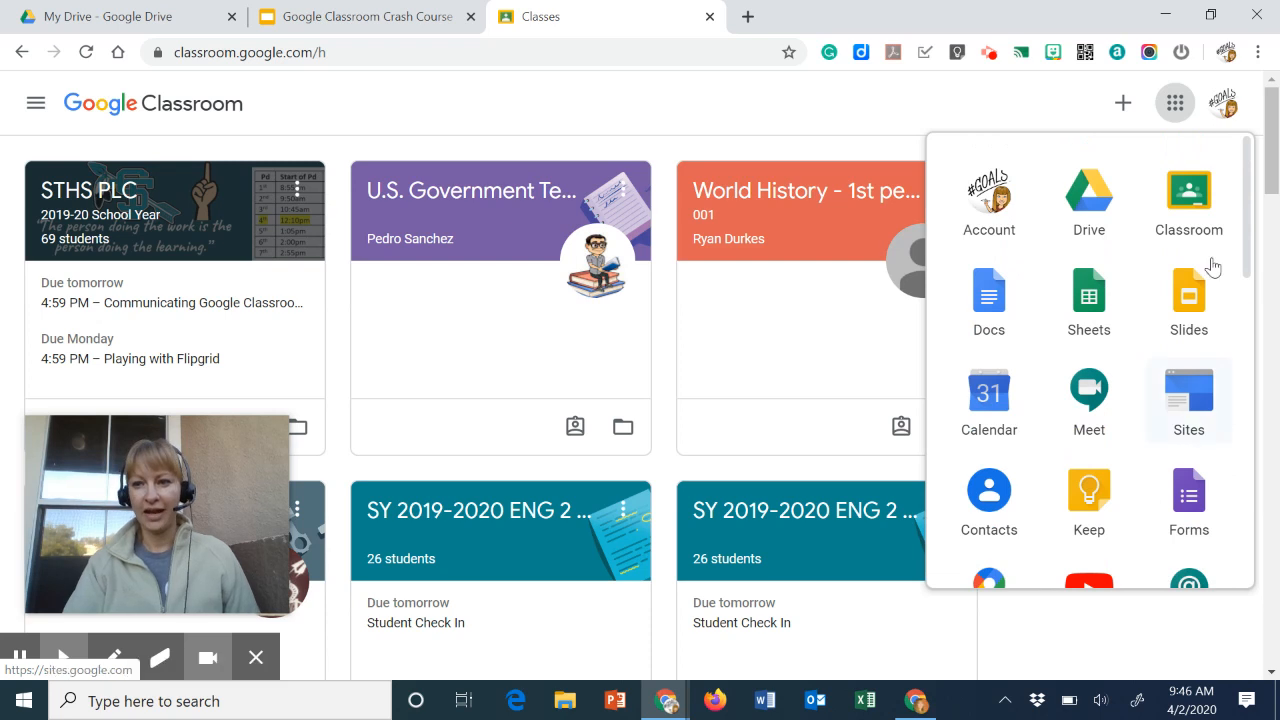
click(1025, 116)
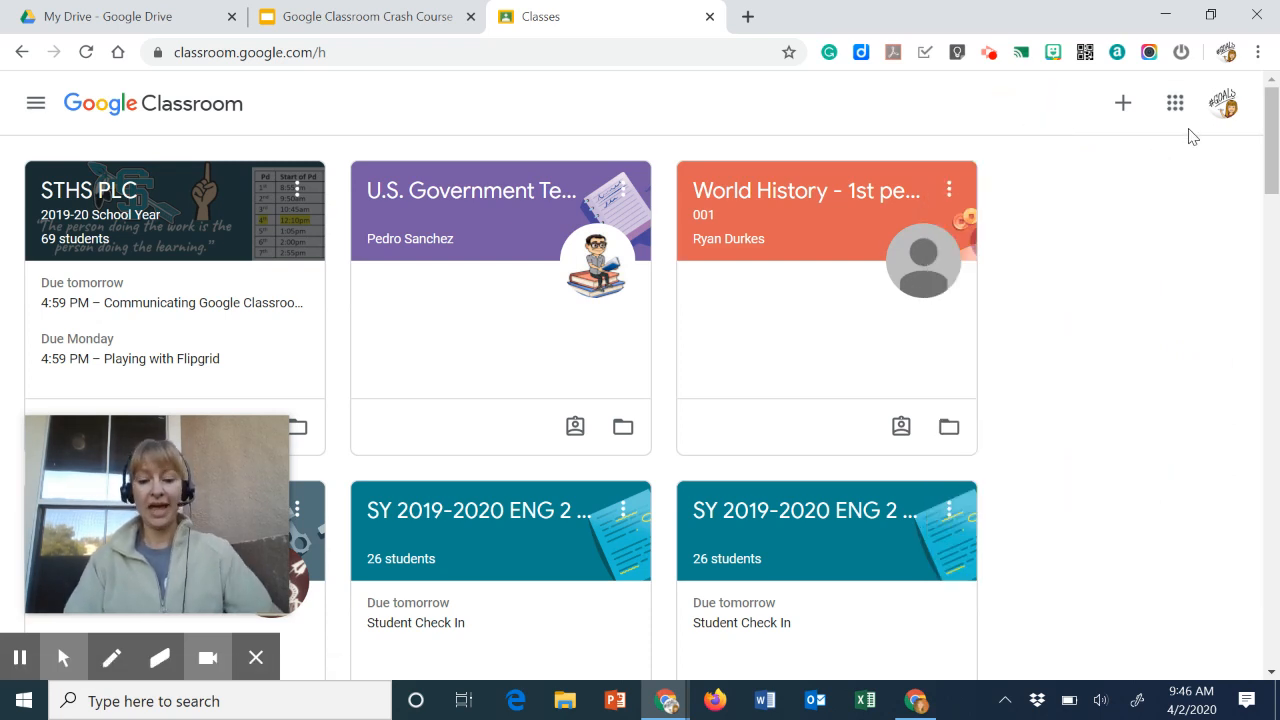
- Start creating a new class and enter Test Class as its class name
key(alt+f)
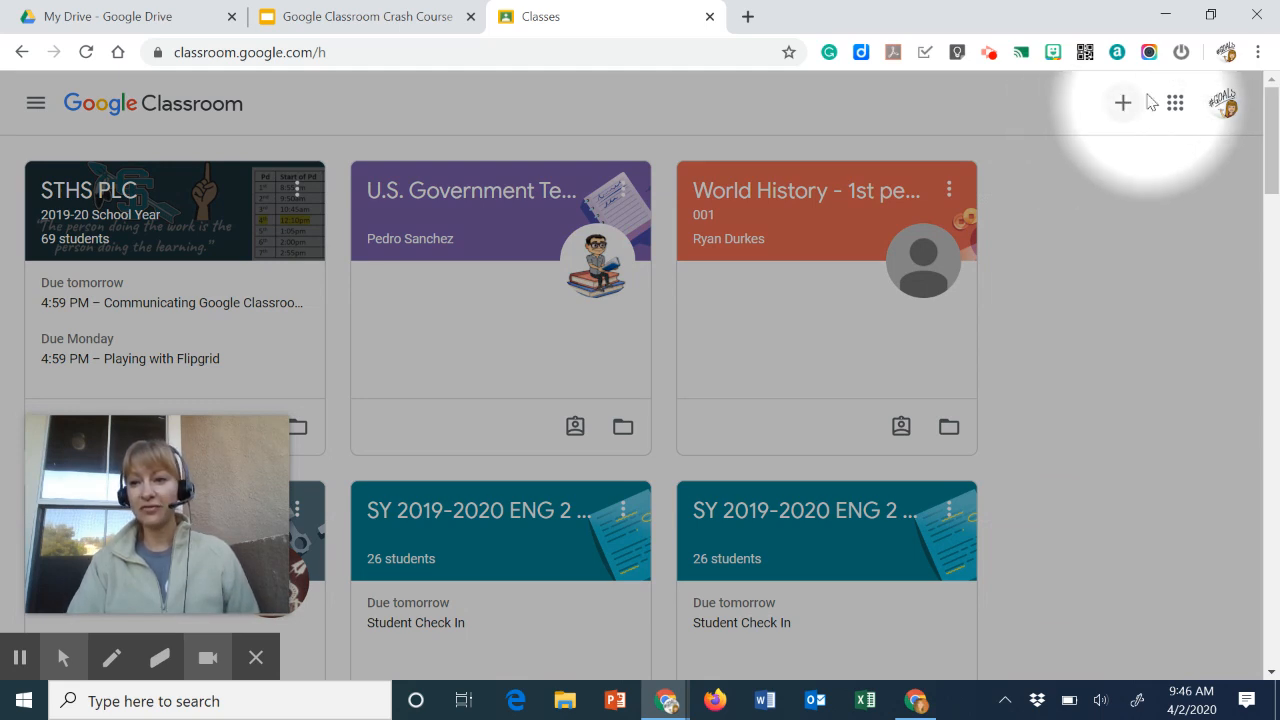
click(1122, 104)
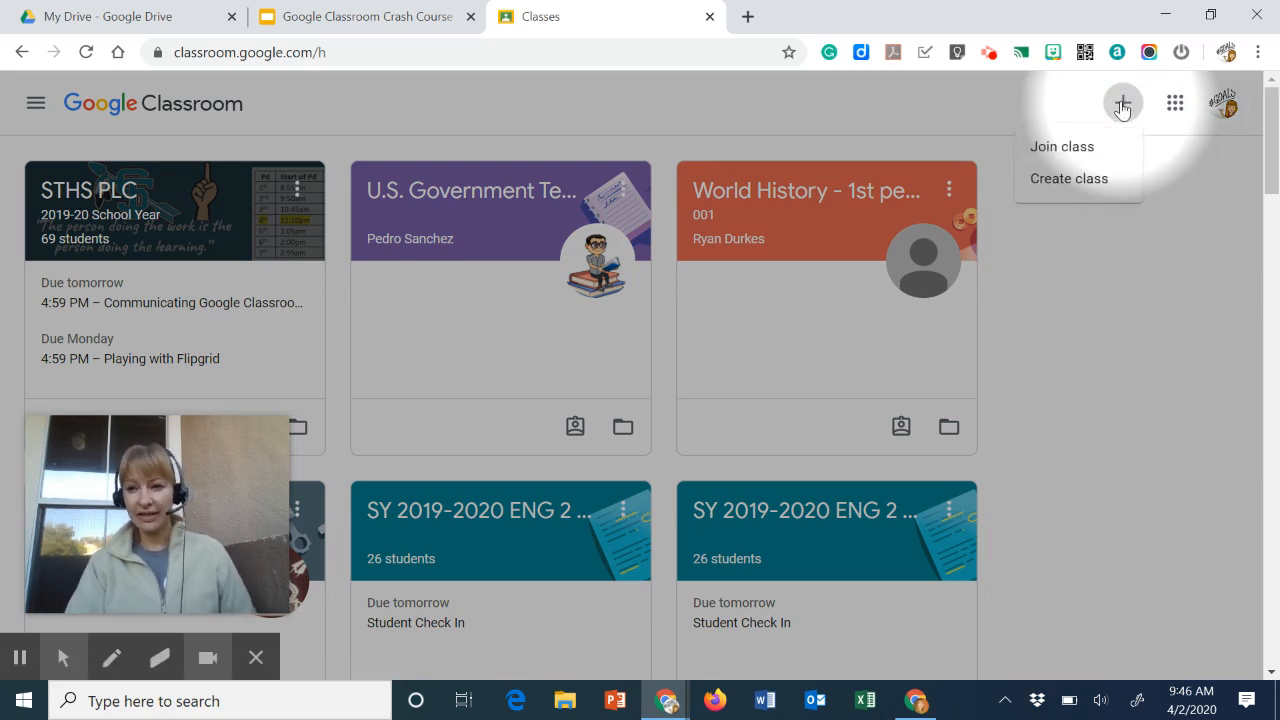
click(1066, 180)
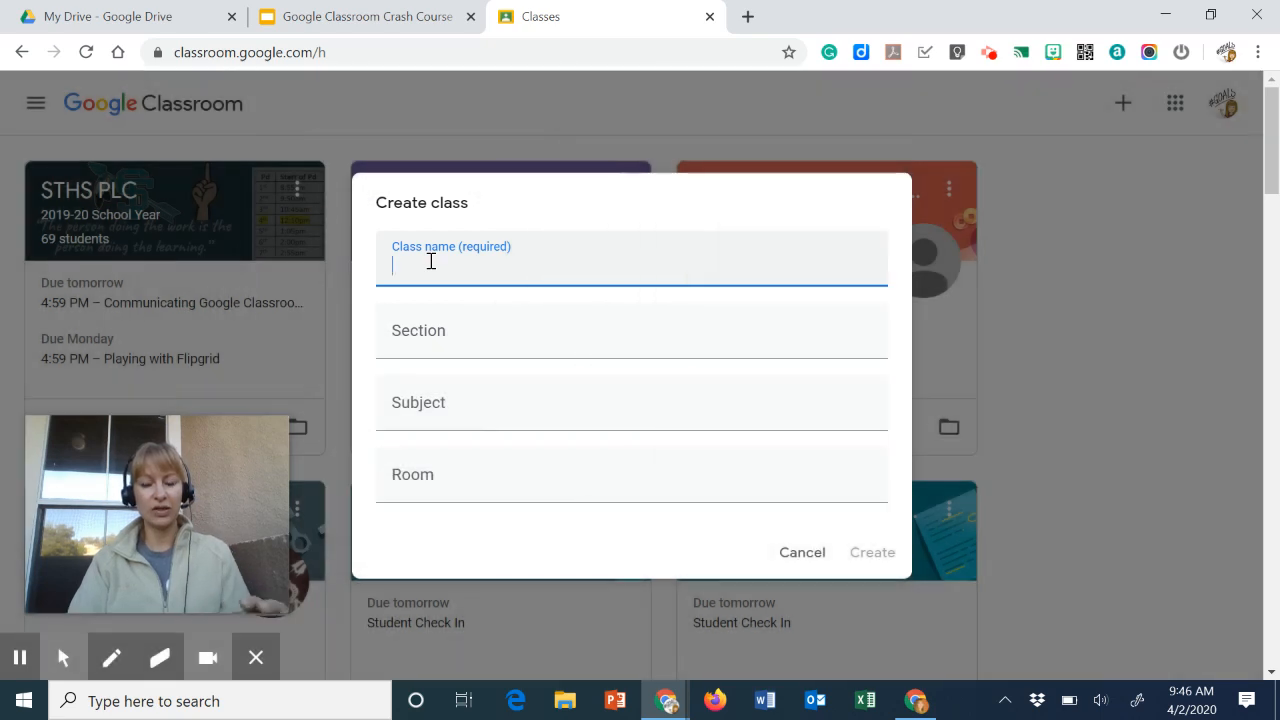
text(Test)
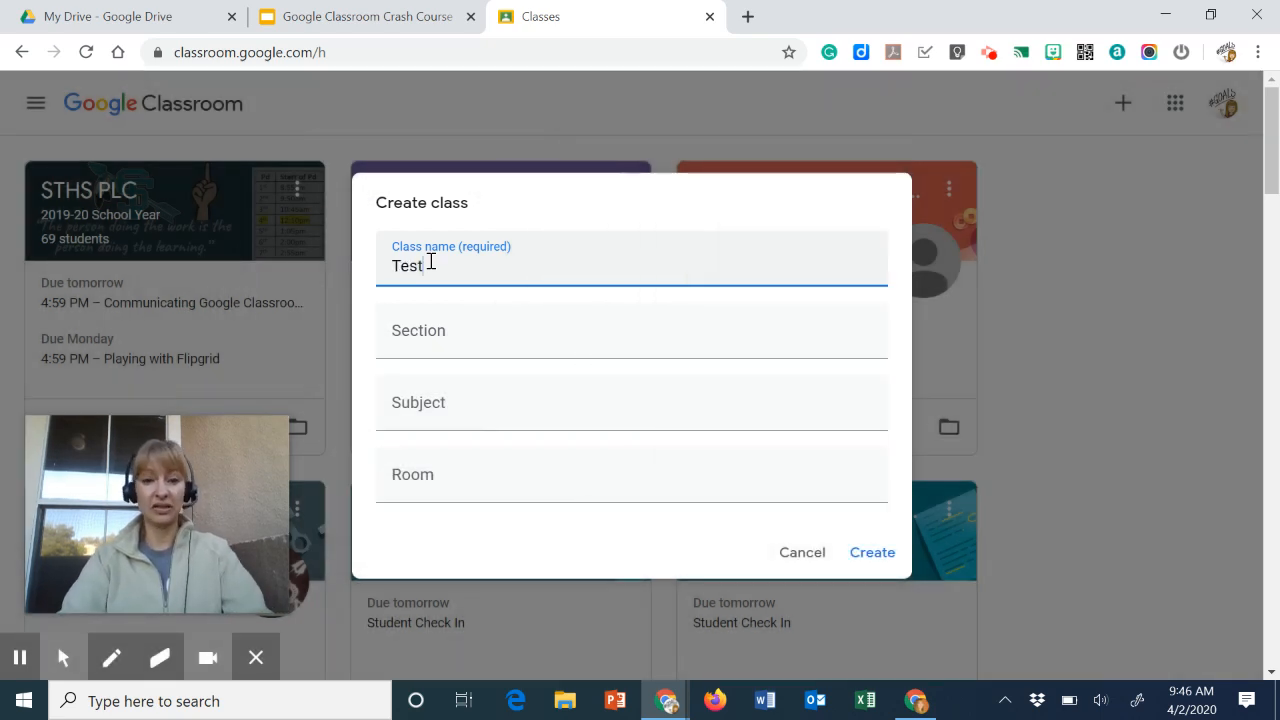
text( Calss)
key(BackSpace)
key(BackSpace)
key(BackSpace)
key(BackSpace)
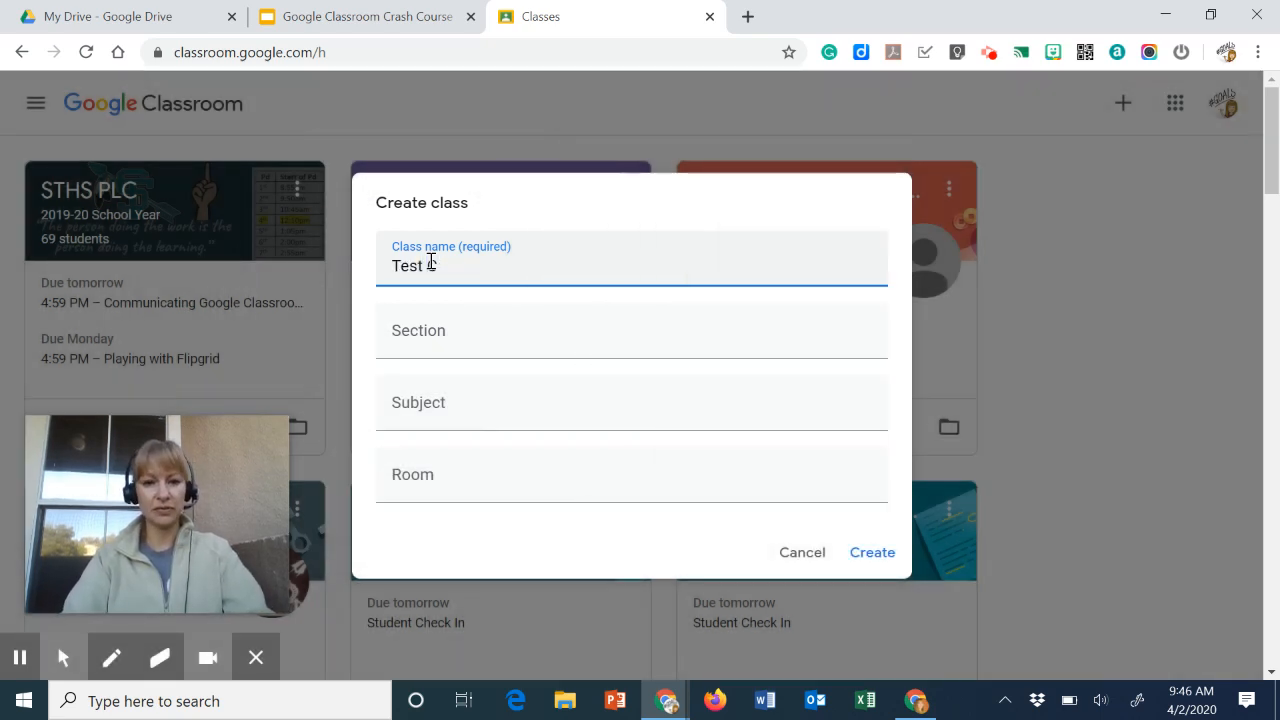
text(Las)
key(BackSpace)
key(BackSpace)
key(BackSpace)
text(lass)
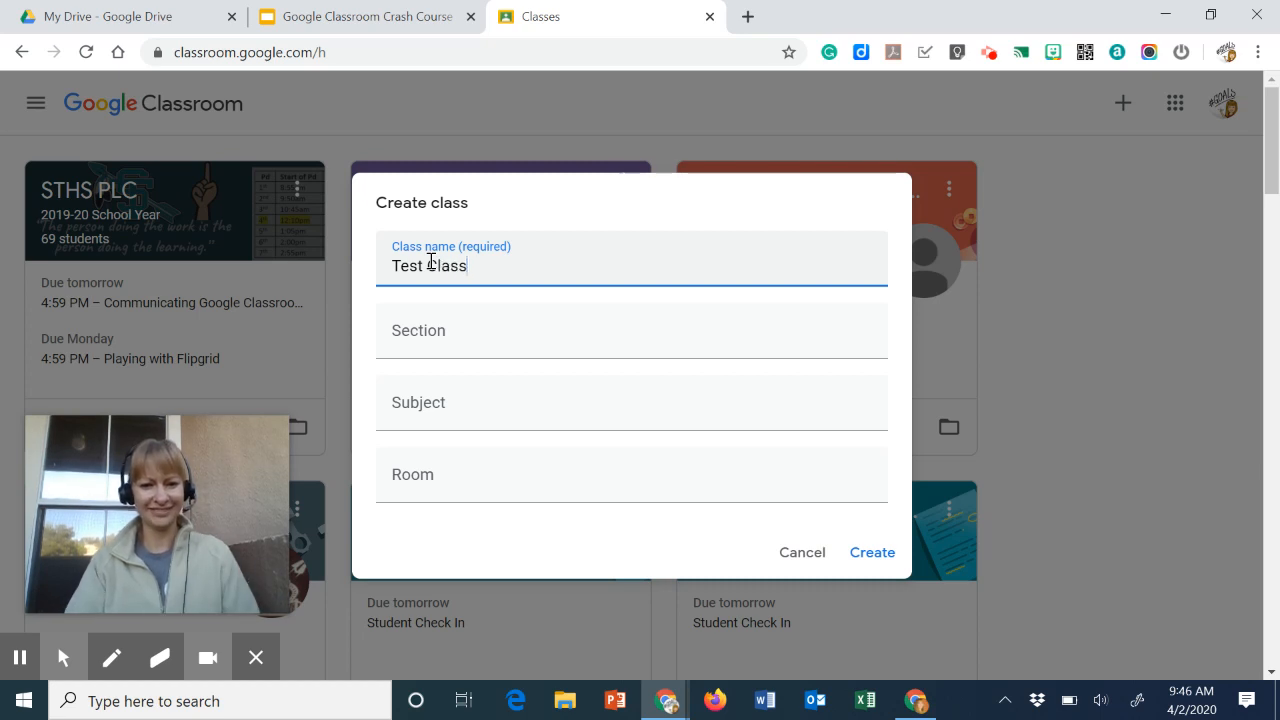
- Try entering Science as the class subject and browse the suggested subjects before clearing the field
click(434, 322)
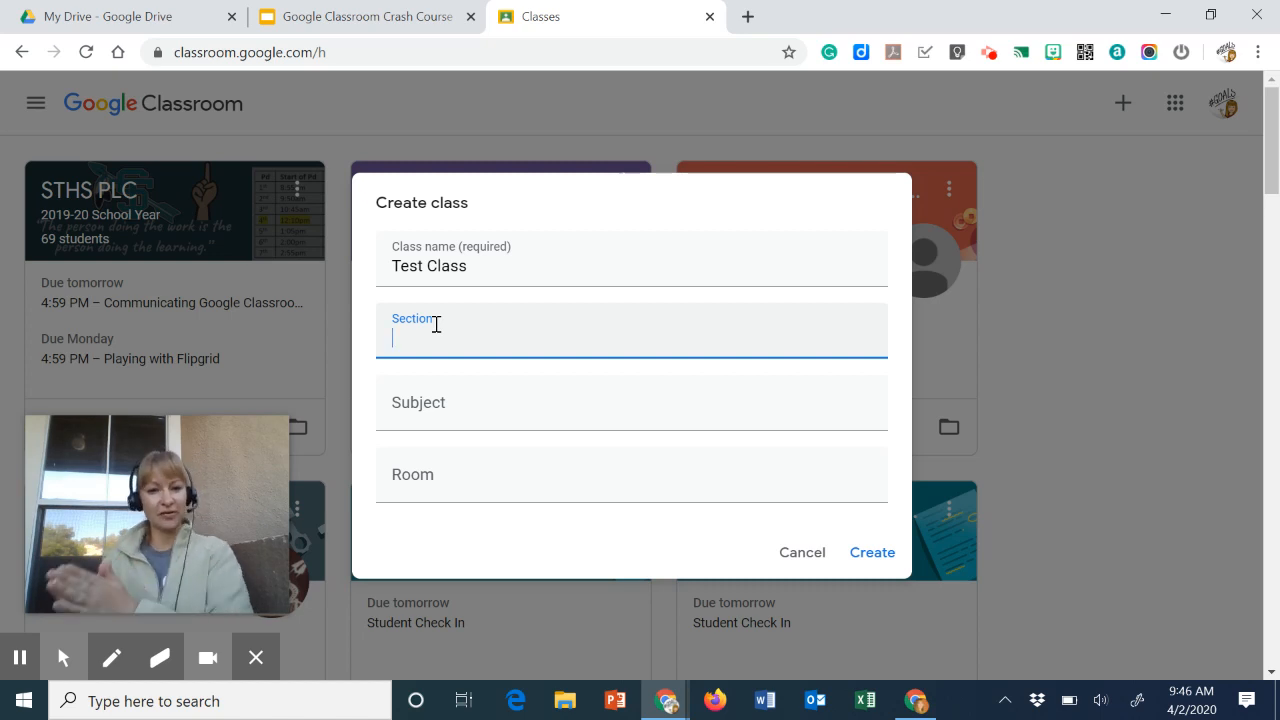
click(431, 402)
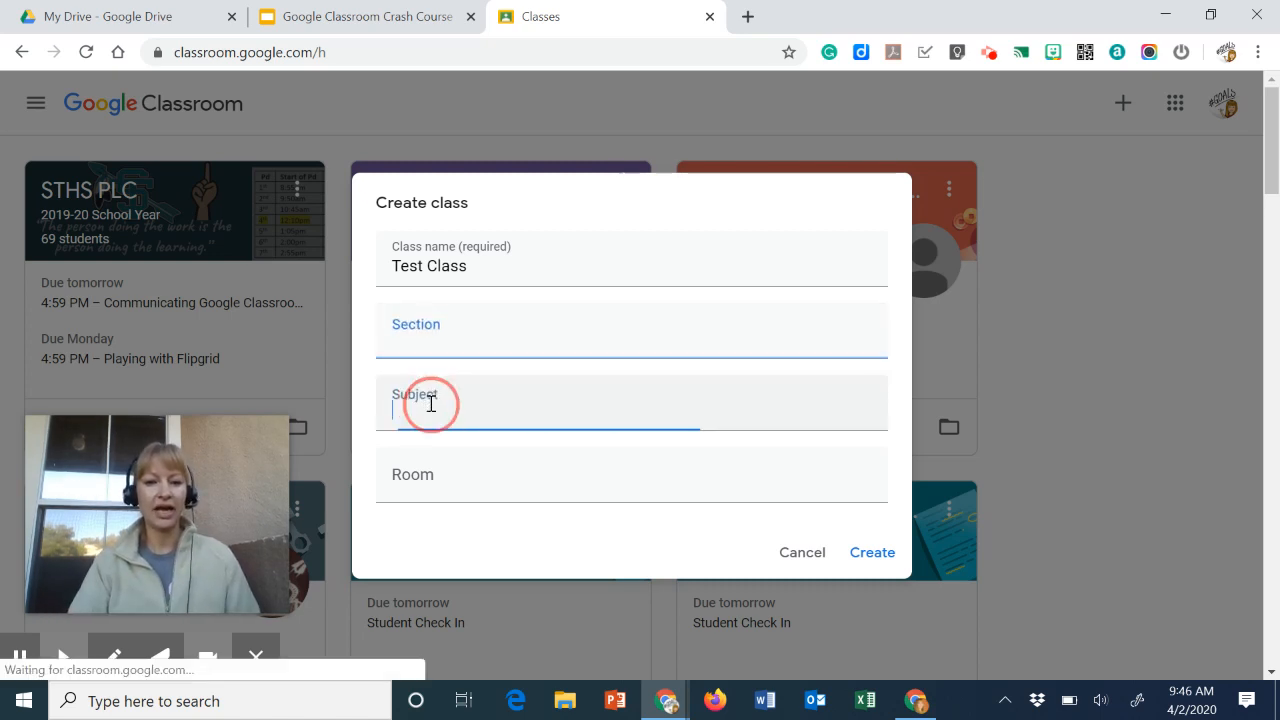
text(Science)
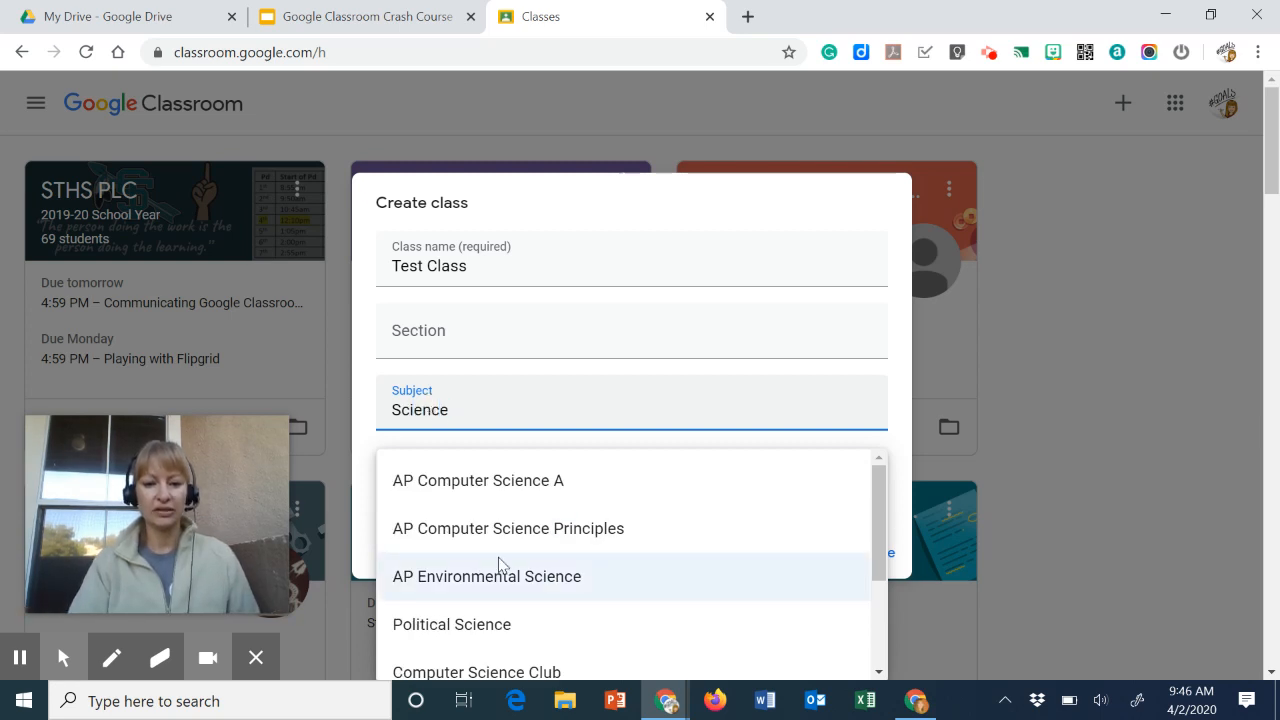
scroll(500, 563, down, 2)
scroll(500, 563, down, 2)
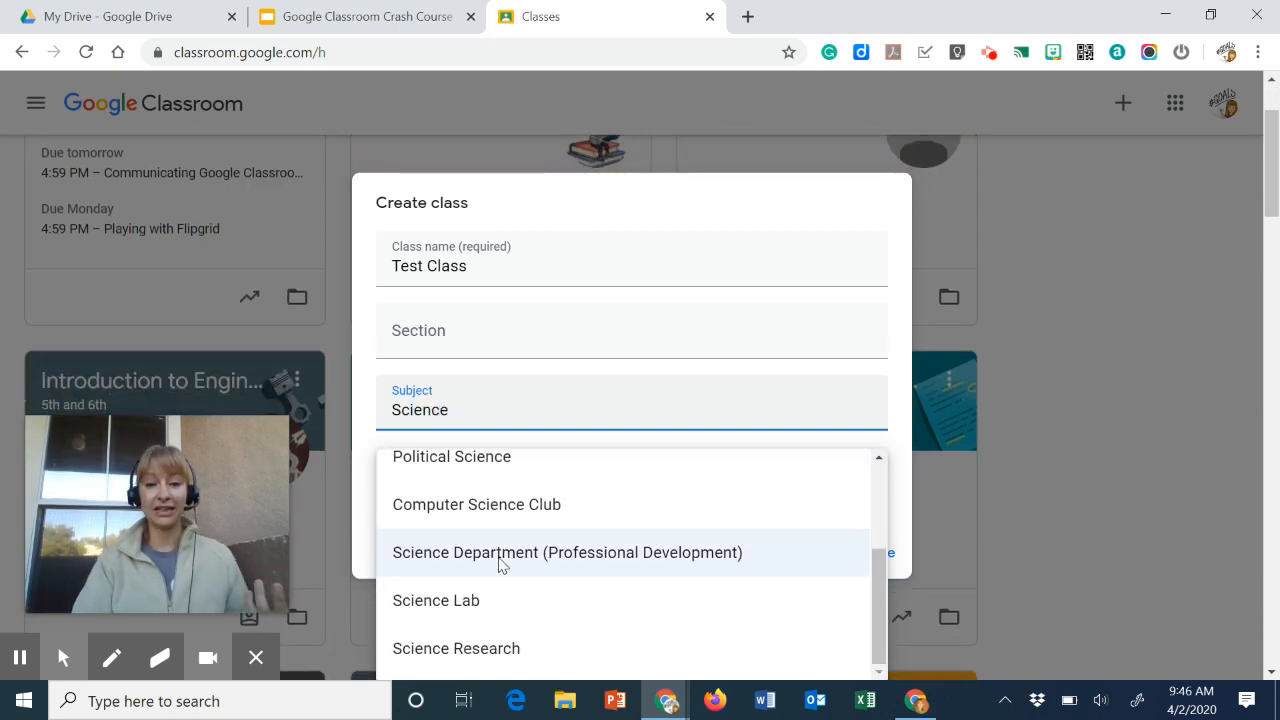
double_click(423, 409)
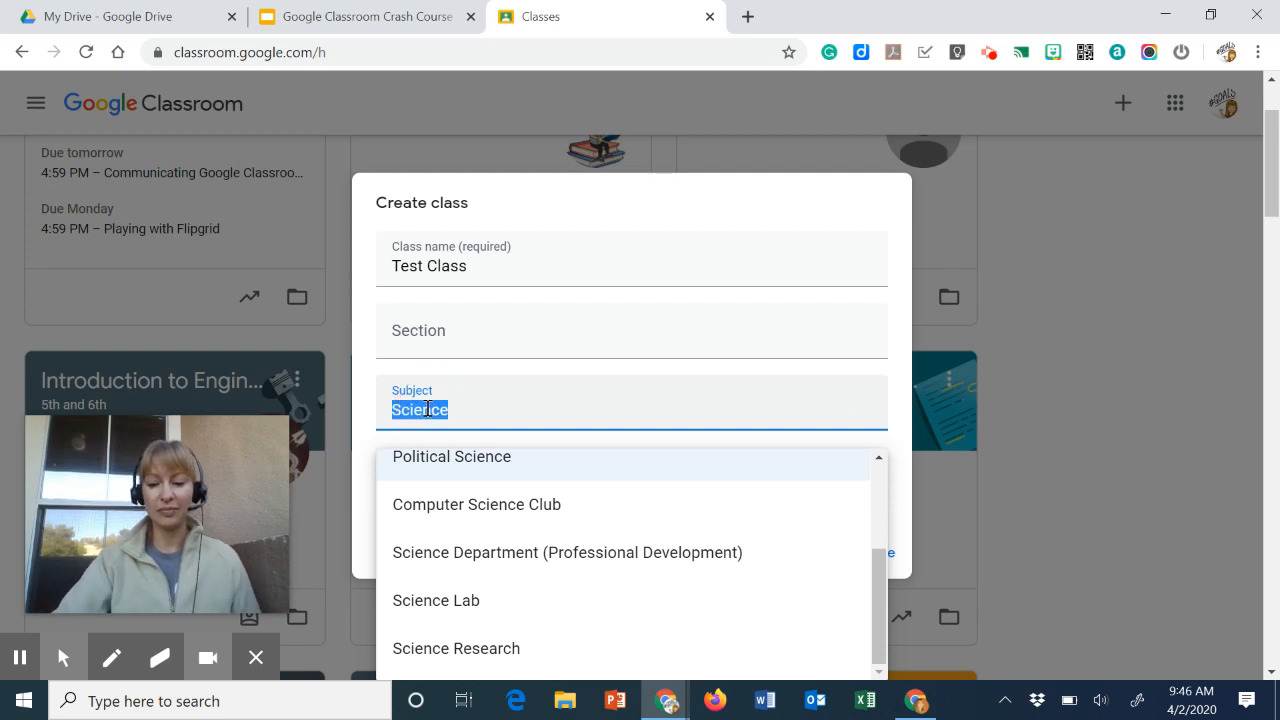
key(BackSpace)
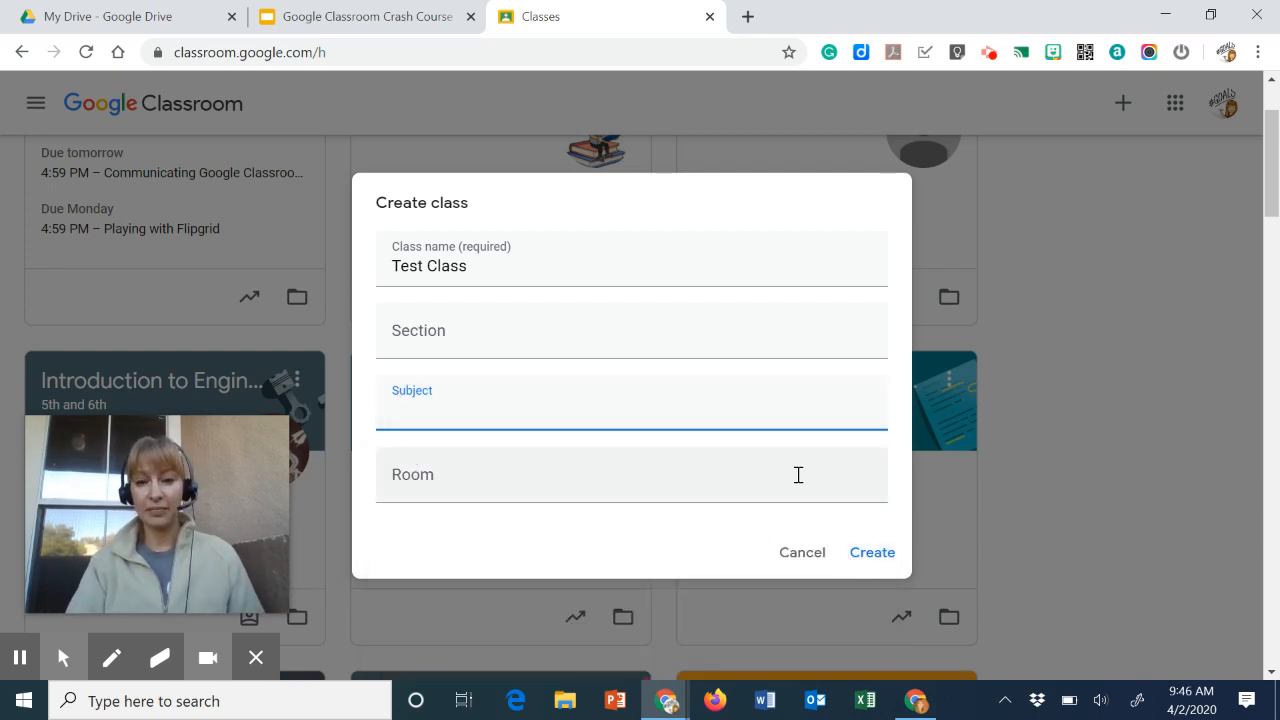
- Create the Test Class class with only its name filled in
click(871, 551)
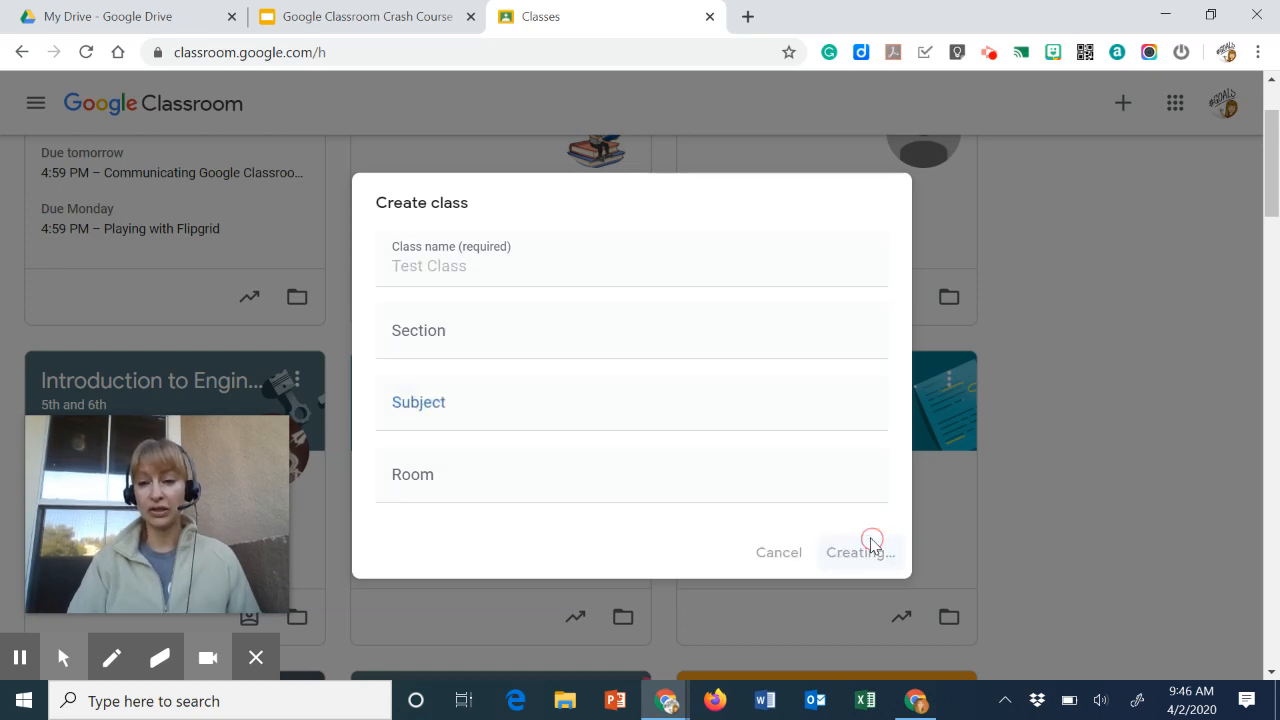
mouse_move(153, 484)
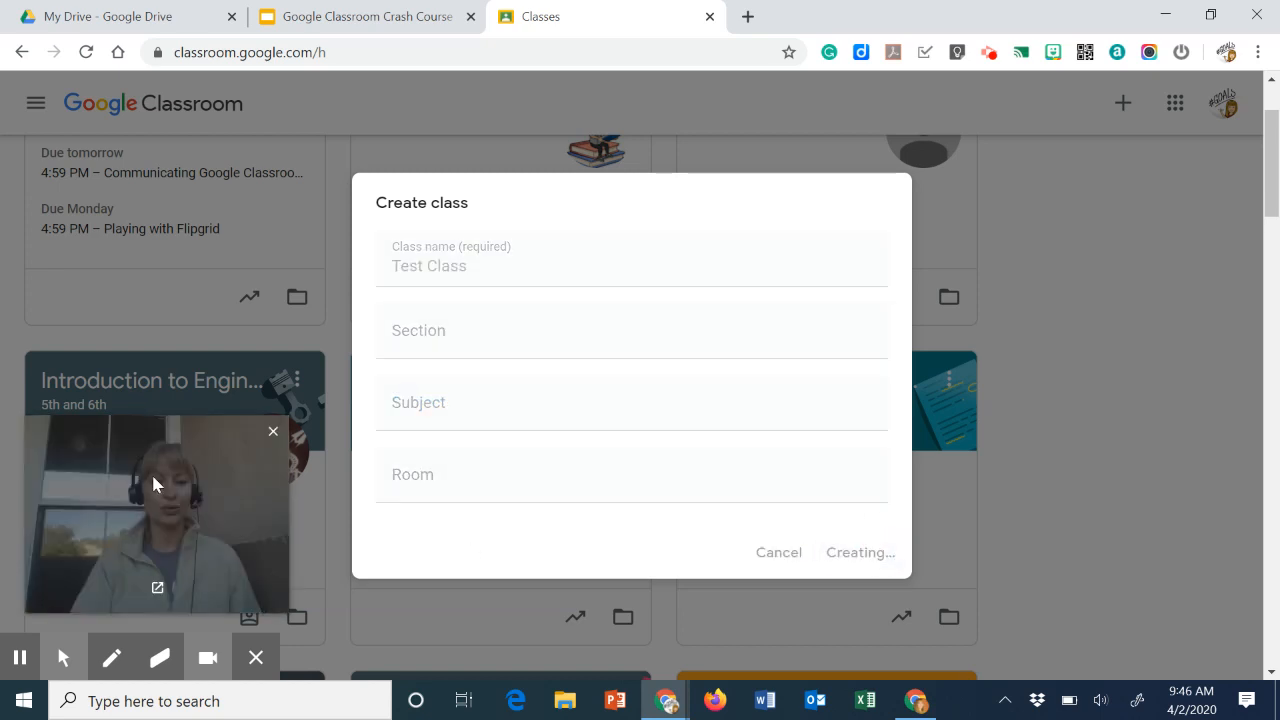
drag(140, 490, 1110, 540)
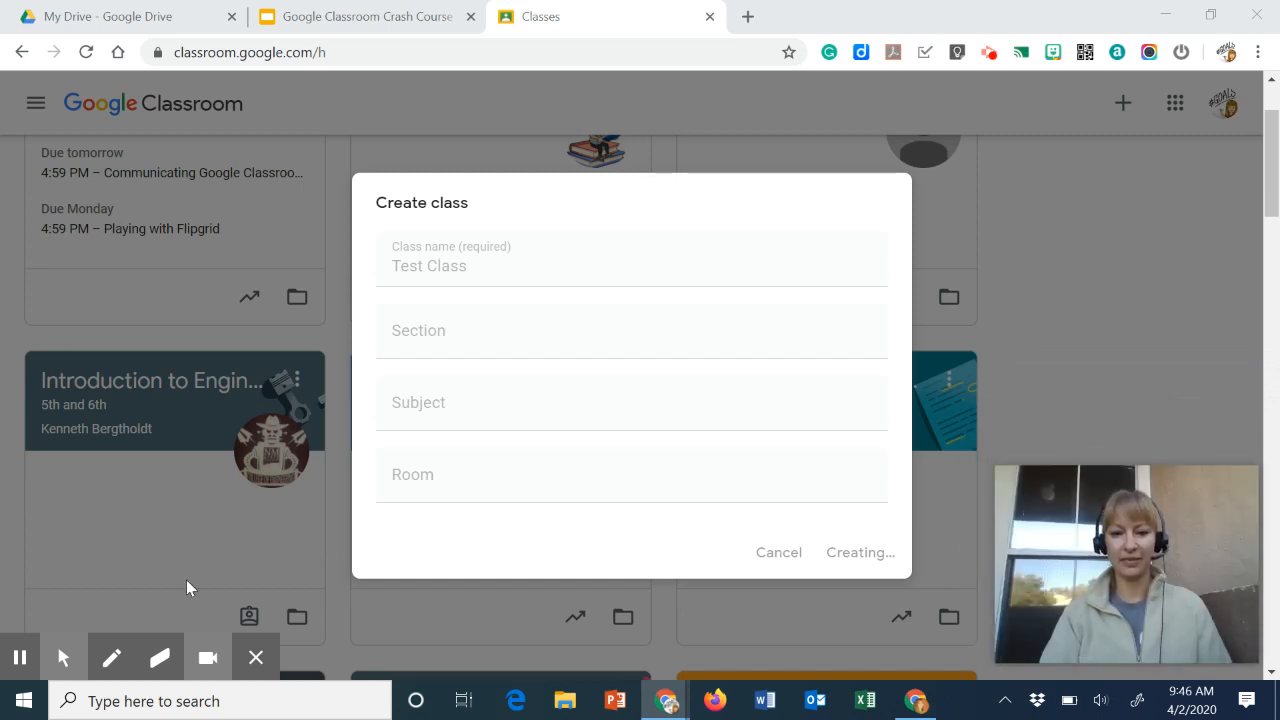
mouse_move(48, 652)
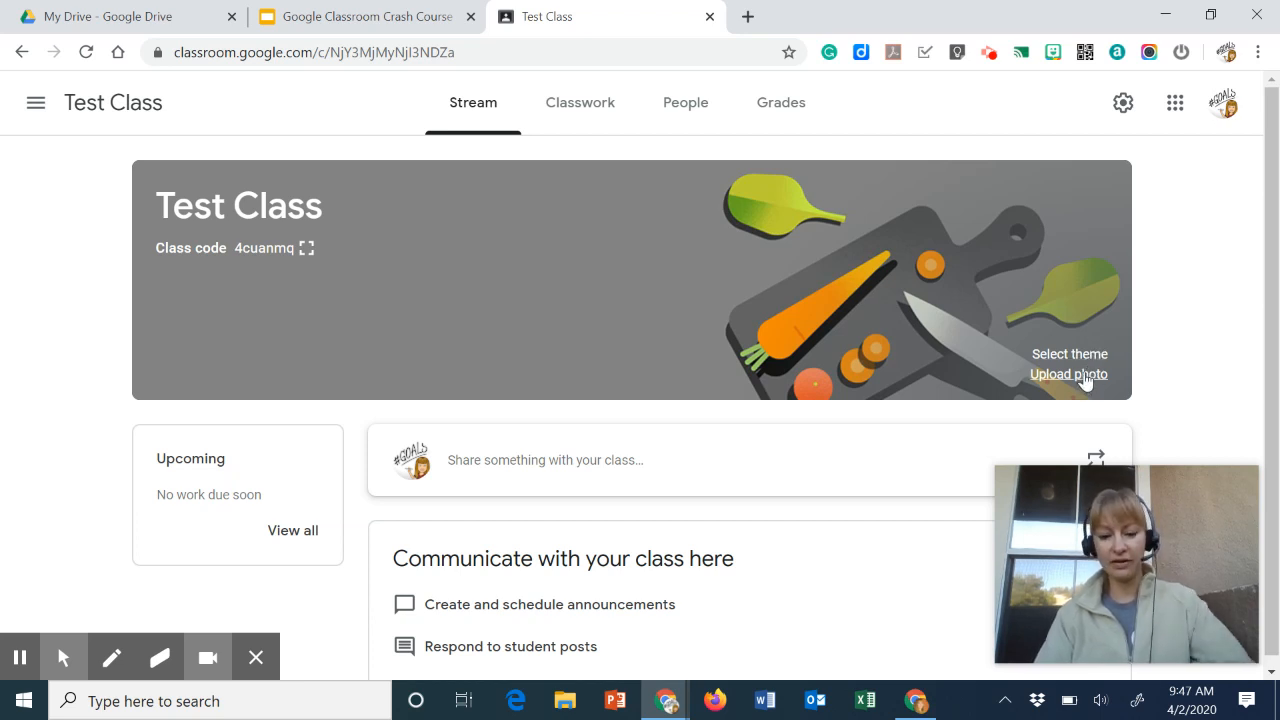
- Apply the camping tent theme from the gallery's Other category to the class banner
key(alt+f)
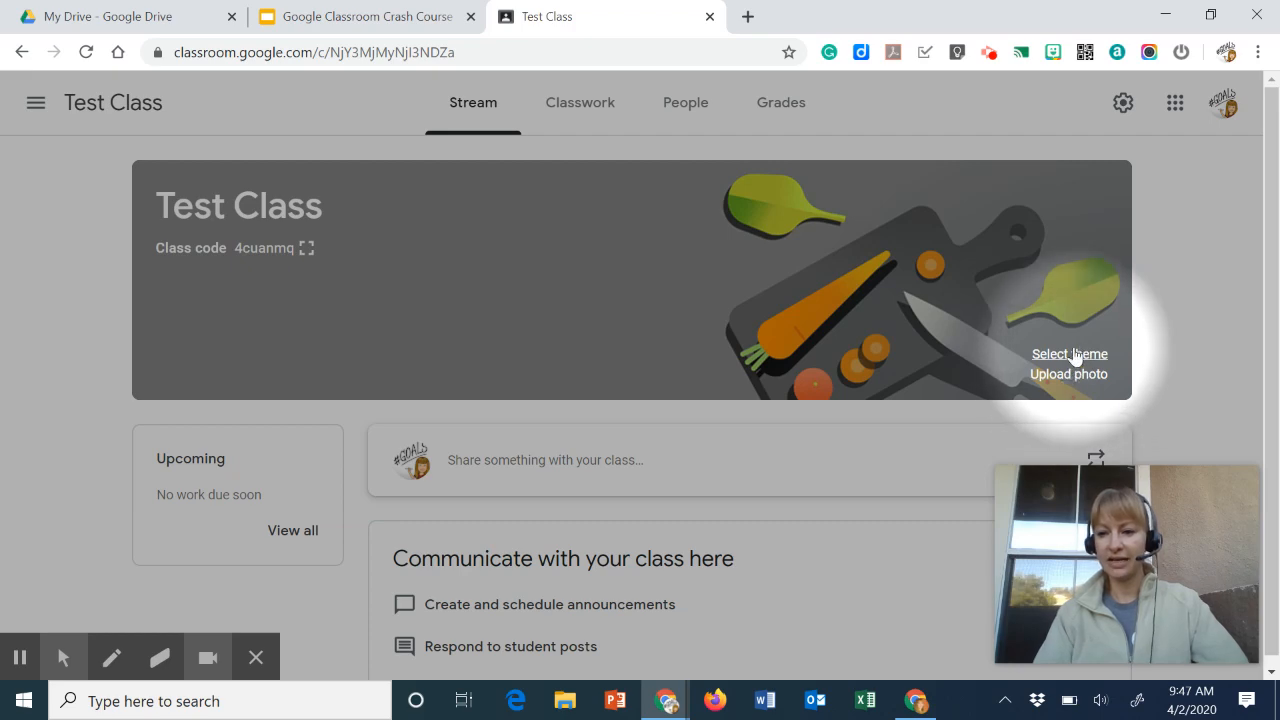
click(1073, 356)
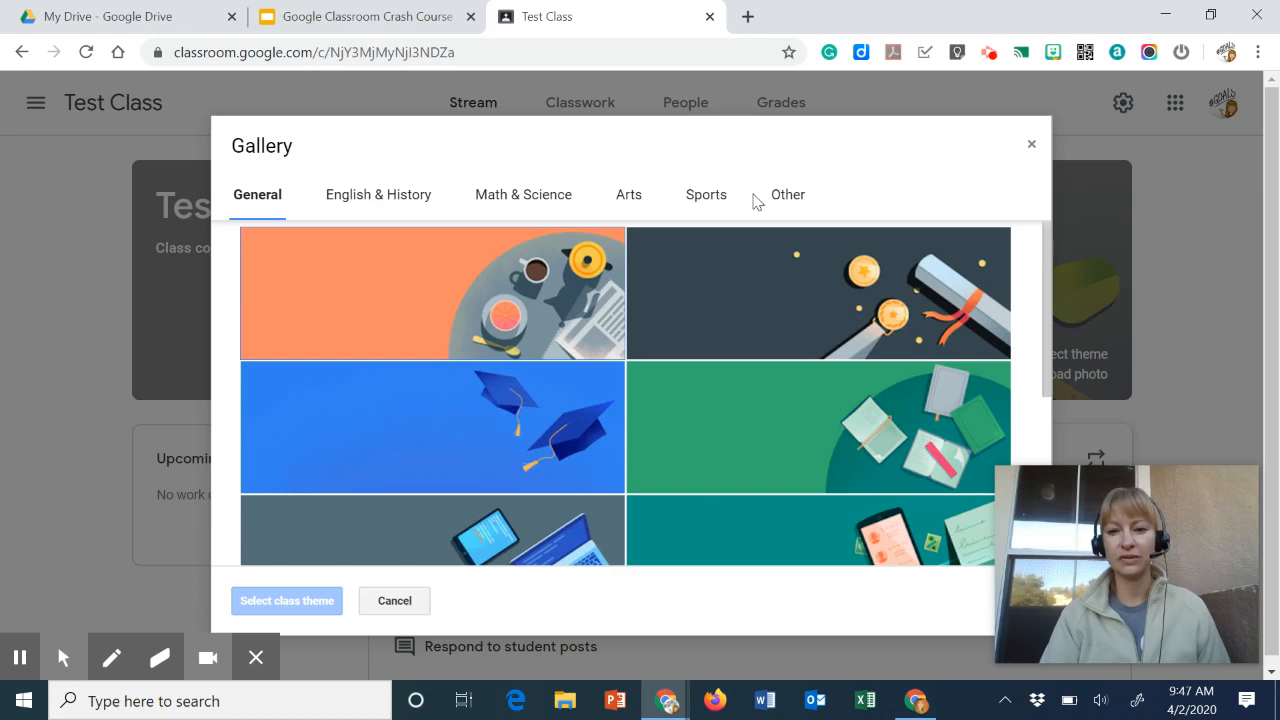
click(782, 198)
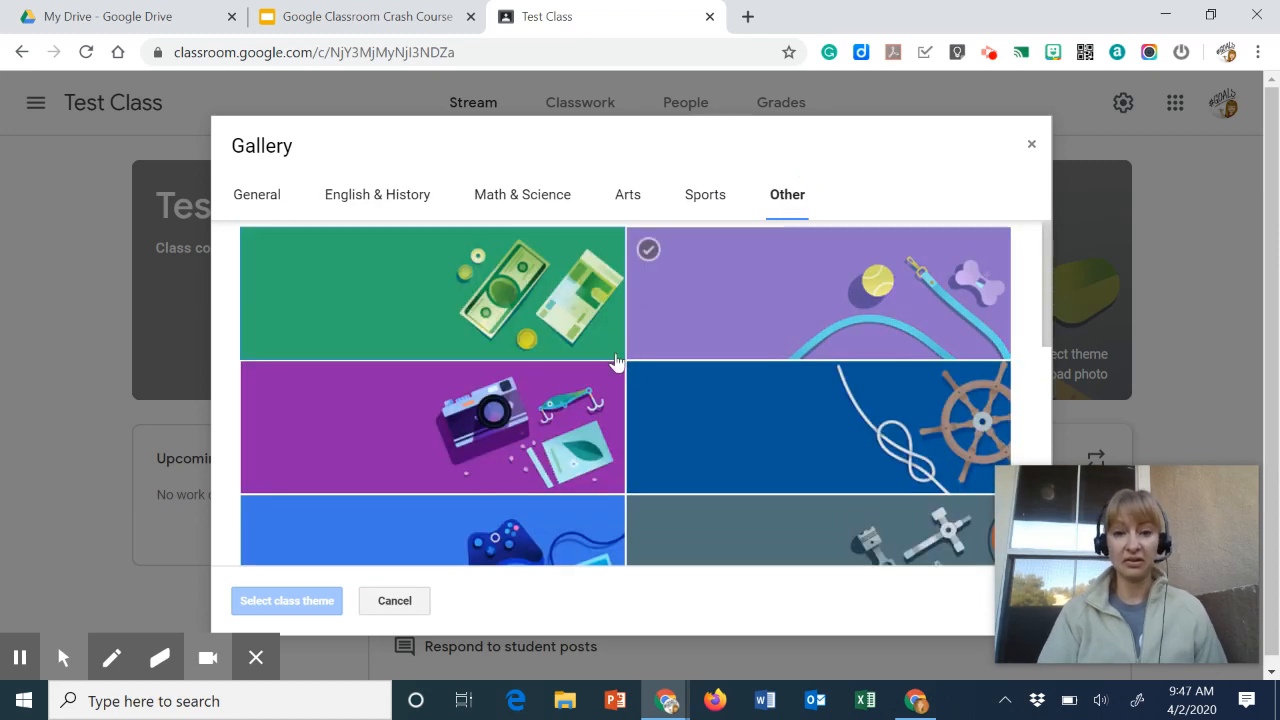
scroll(723, 434, down, 5)
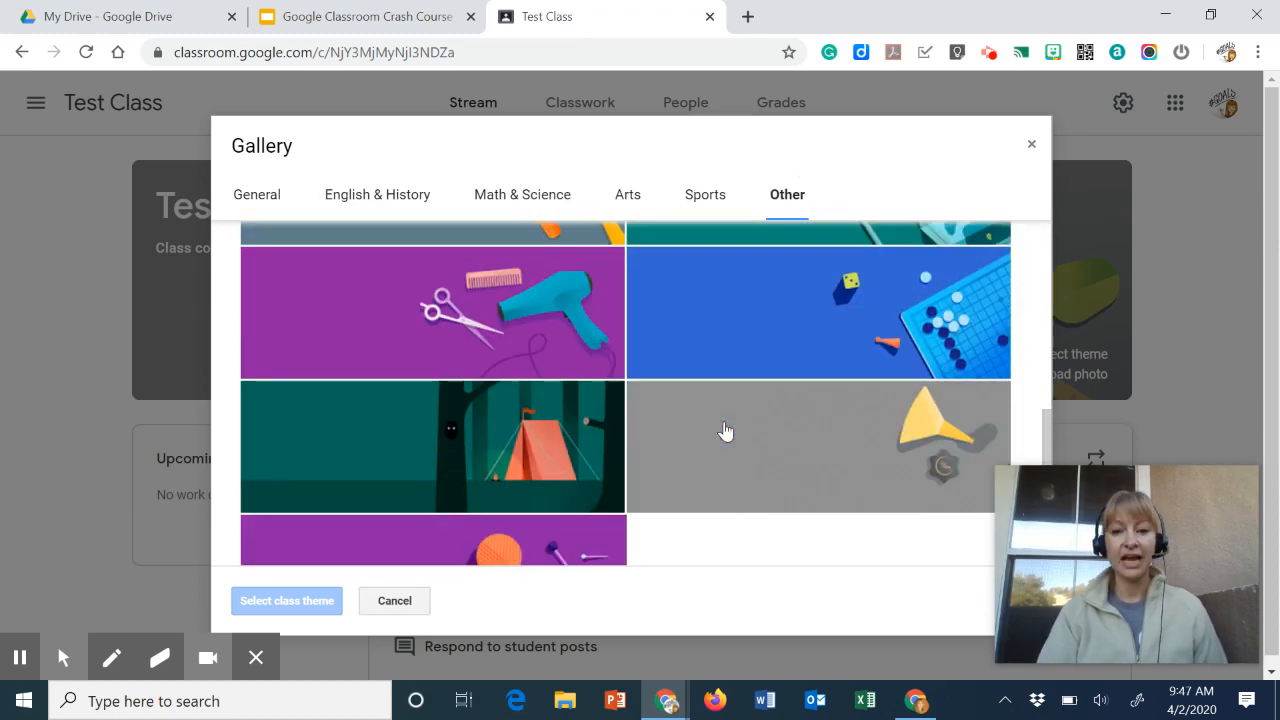
scroll(725, 431, down, 1)
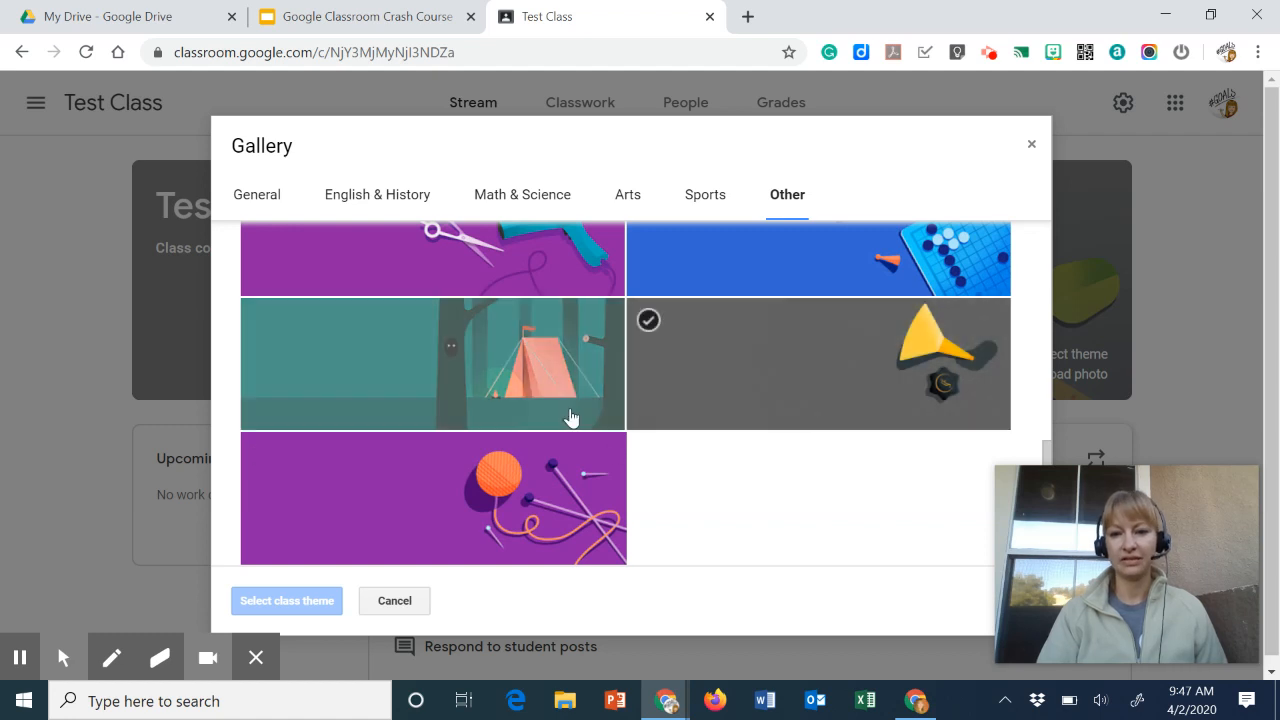
click(489, 402)
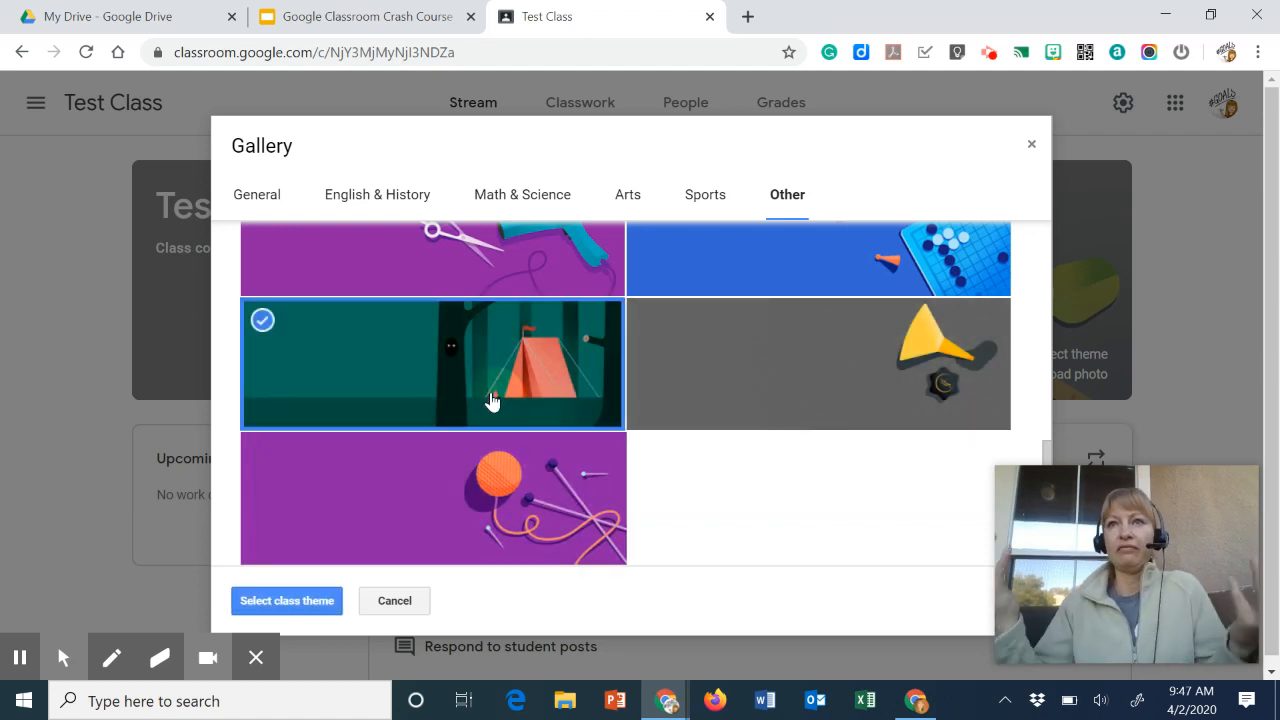
click(281, 604)
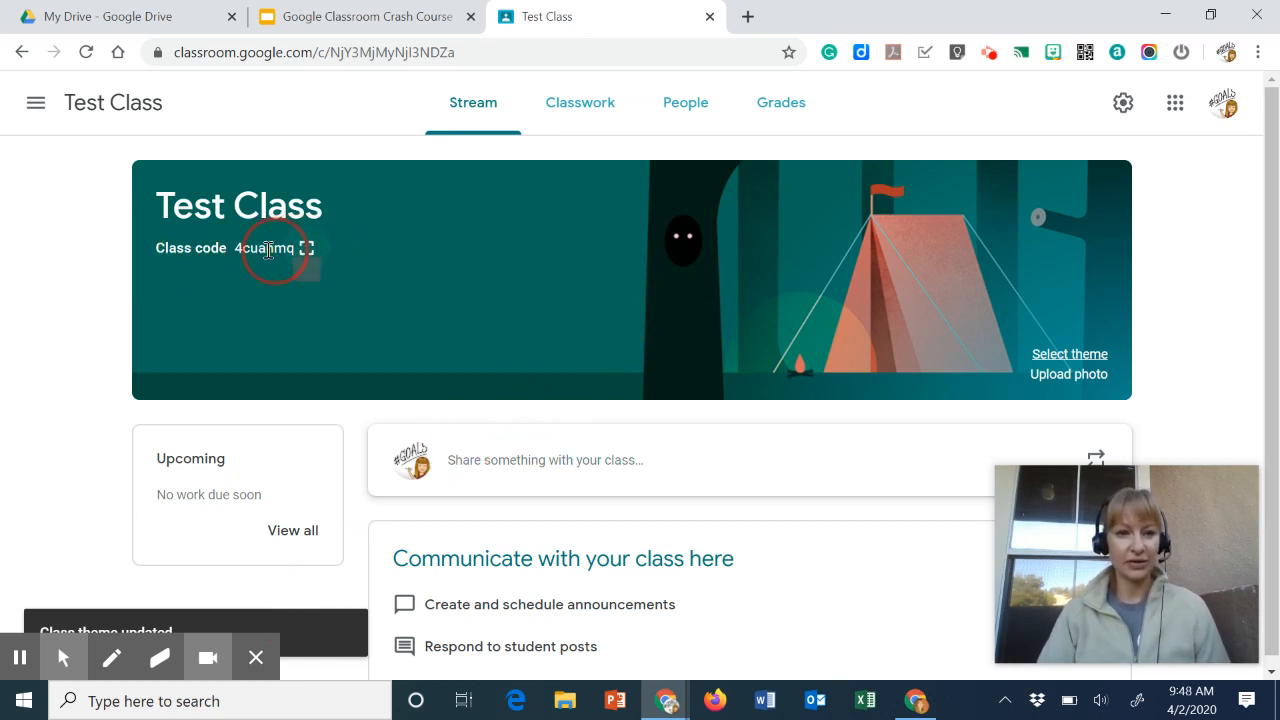
- Display the class code enlarged in full-screen view
click(306, 248)
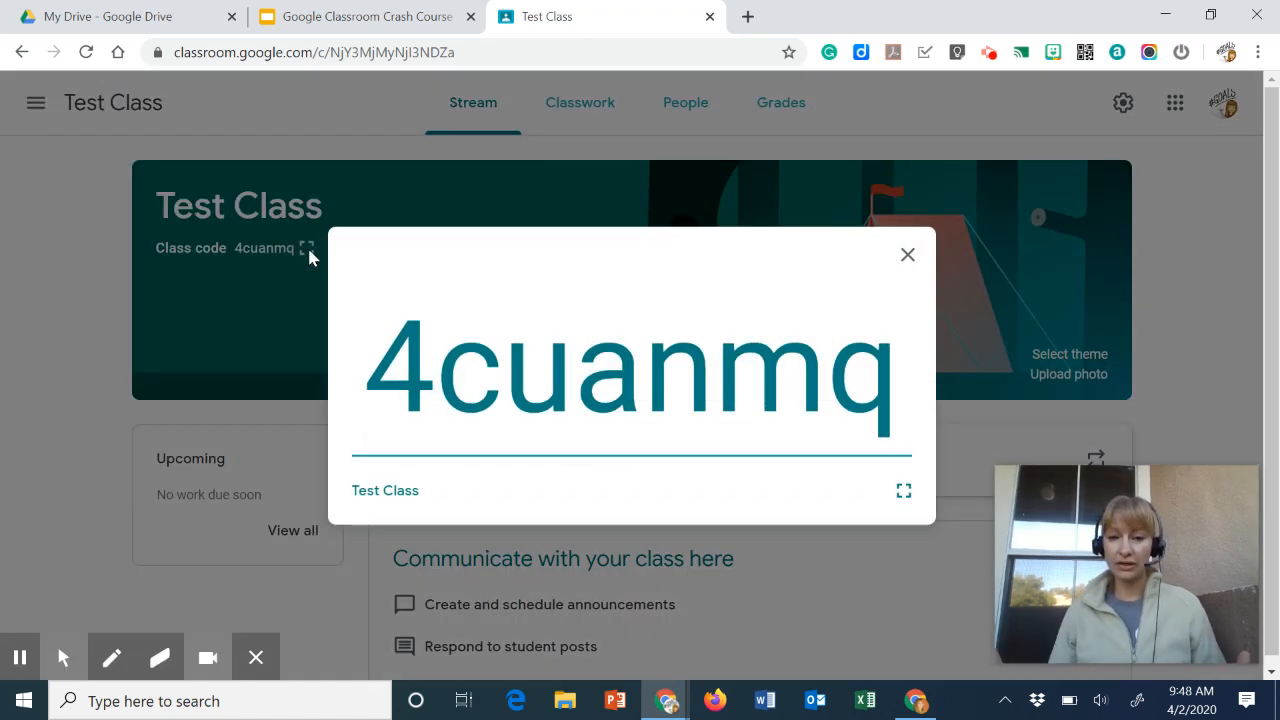
- Open Google Classroom's class list in a new tab and show the join and create class options
click(748, 16)
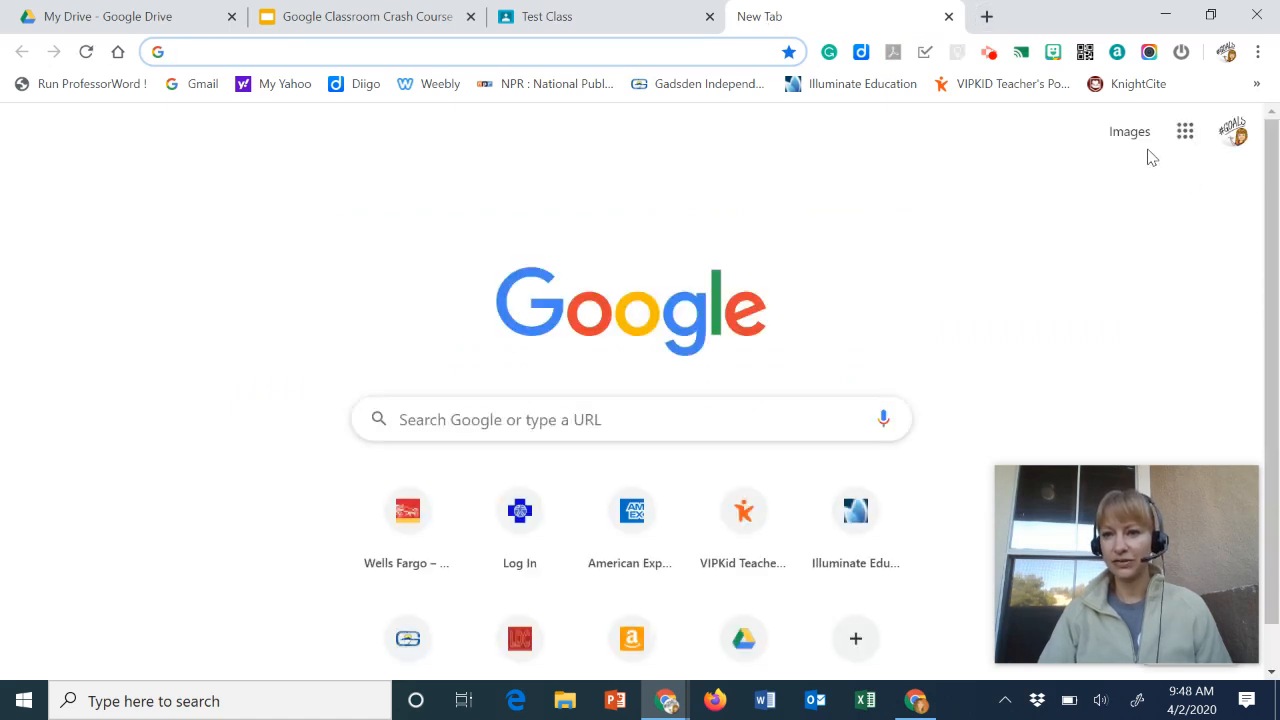
click(1186, 133)
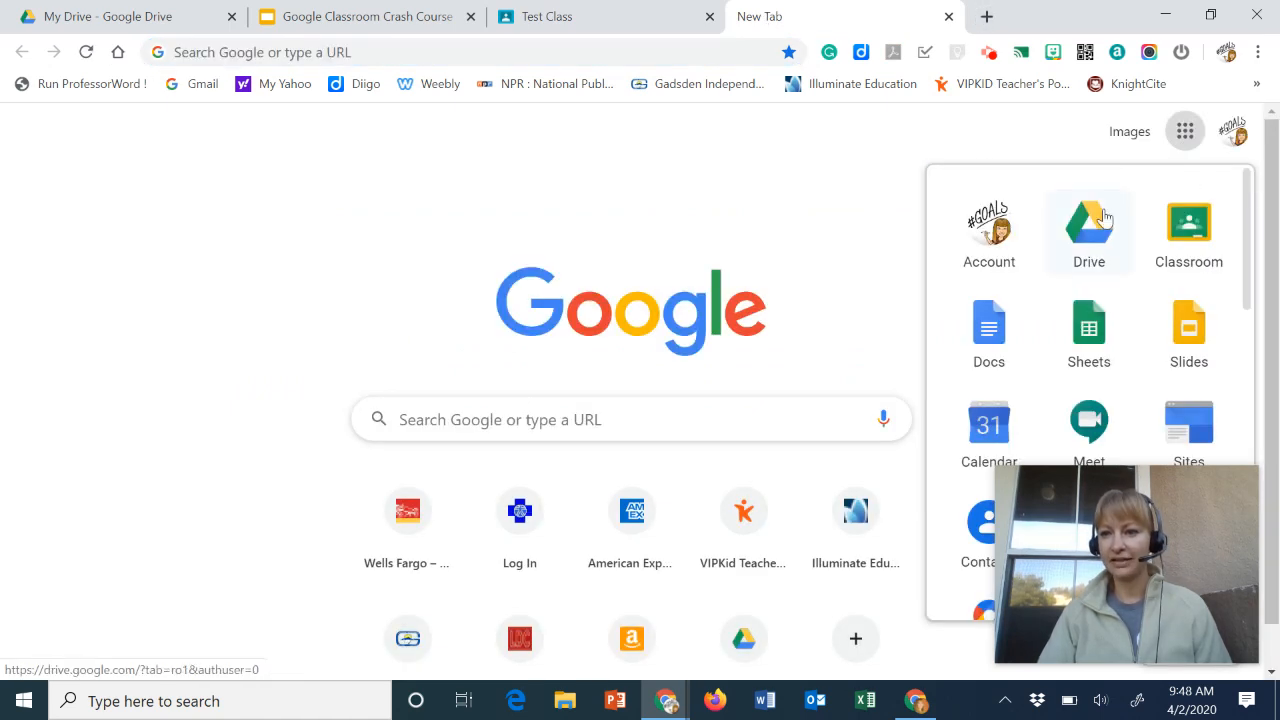
click(1186, 228)
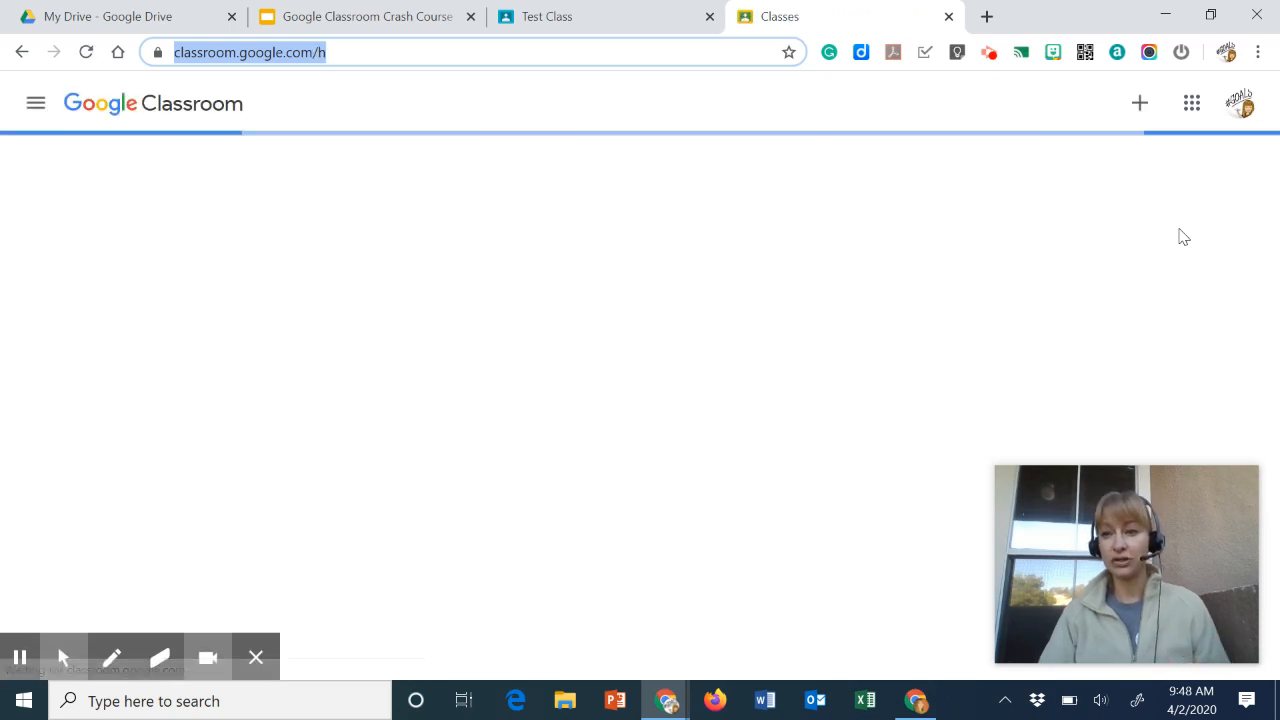
click(1122, 108)
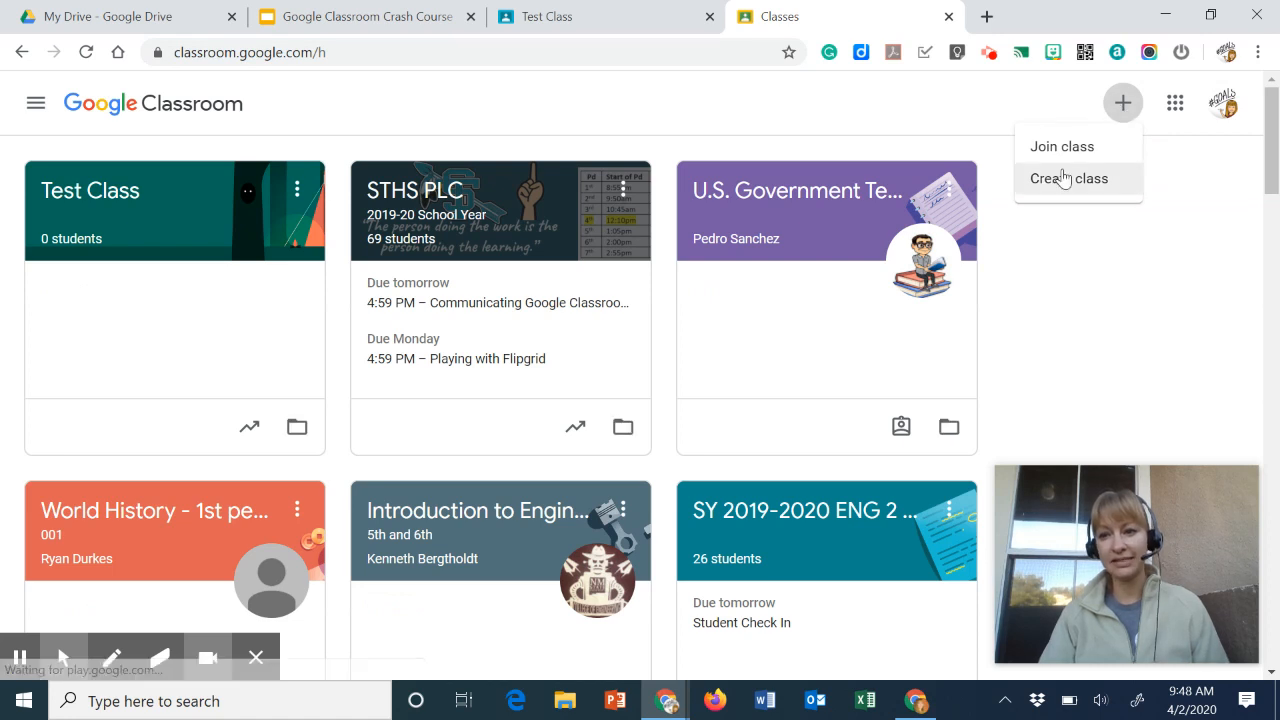
- Return to the Test Class tab, close the enlarged class code and open the class's People page
click(601, 18)
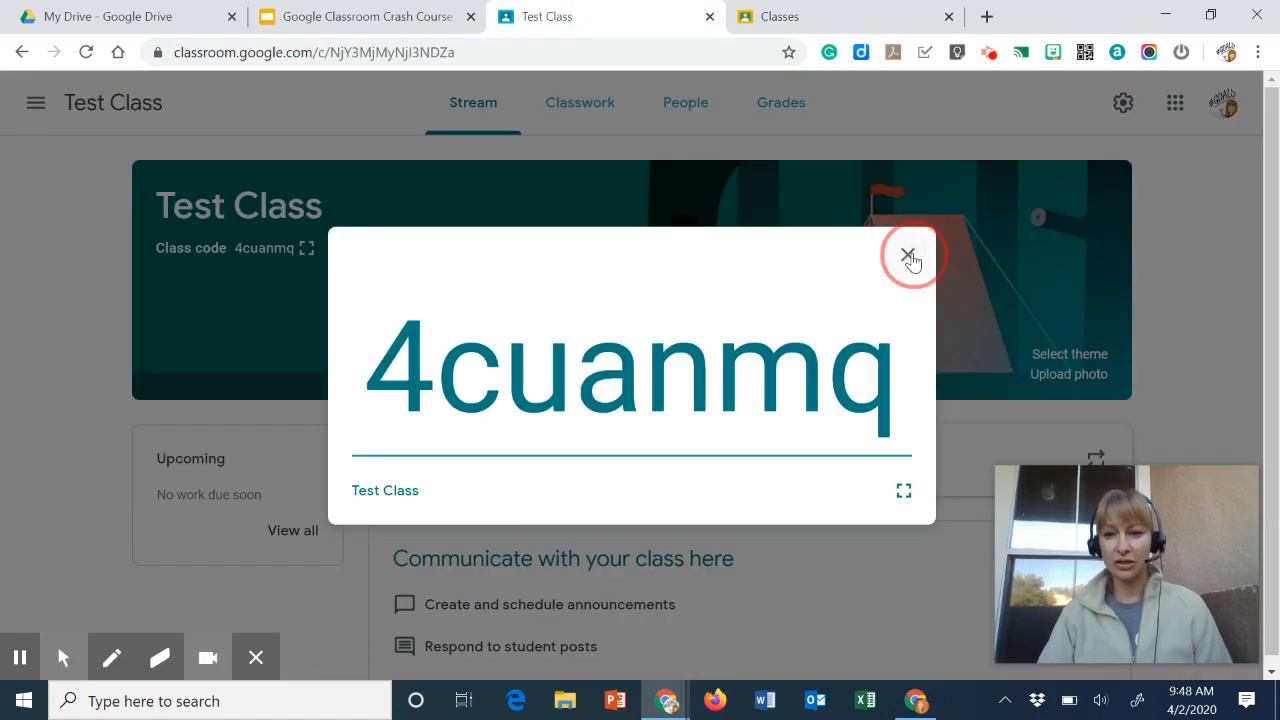
click(907, 254)
click(686, 102)
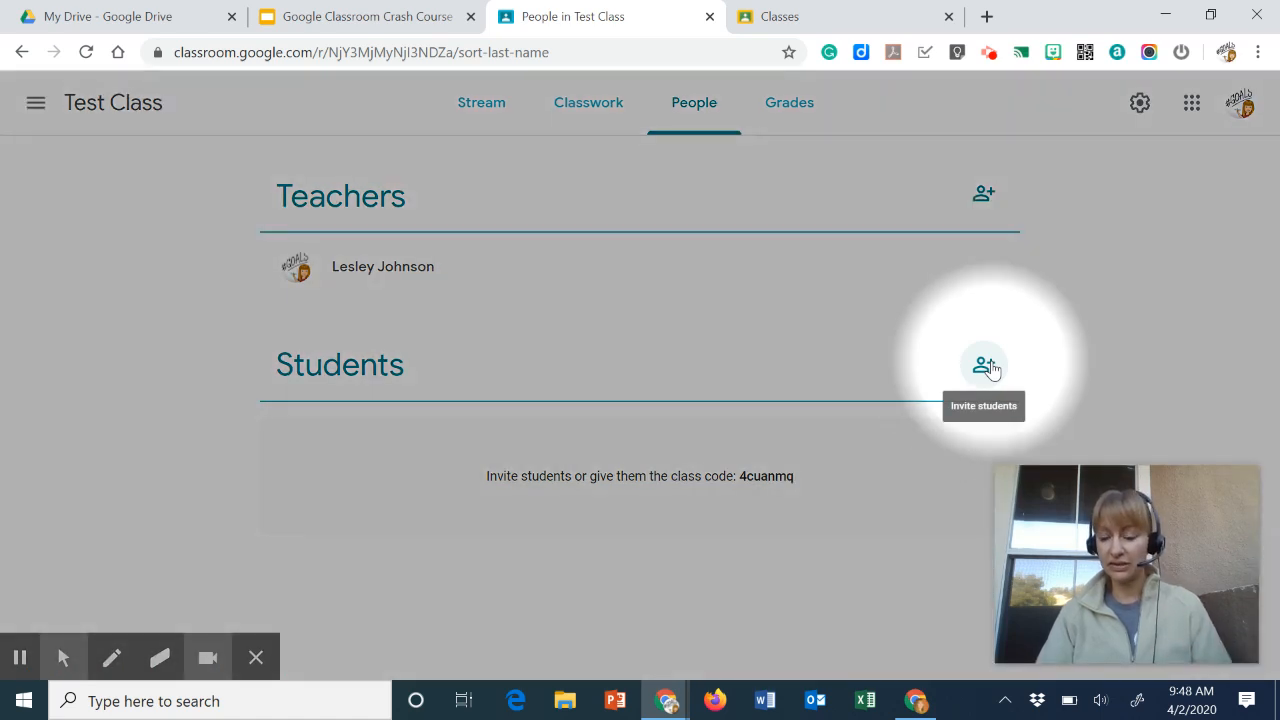
- Search the student invitation dialog for Juan, then cancel the invitation without inviting anyone
click(985, 367)
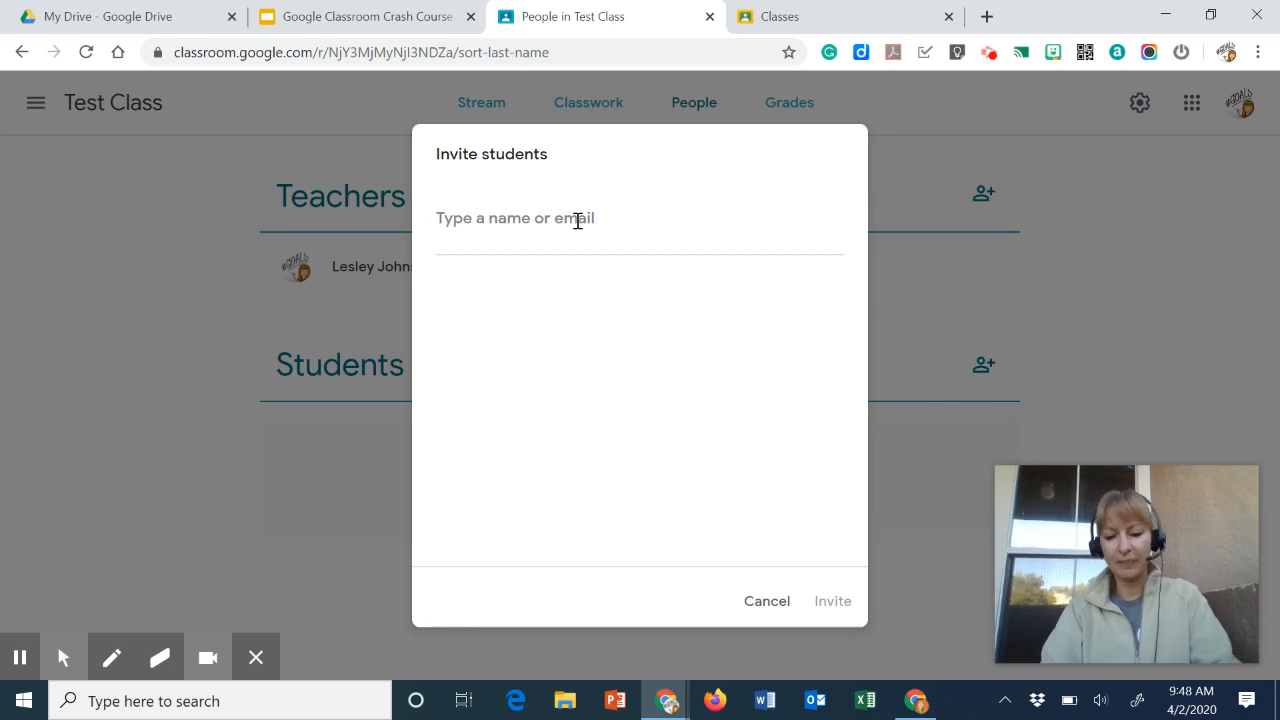
text(Jau)
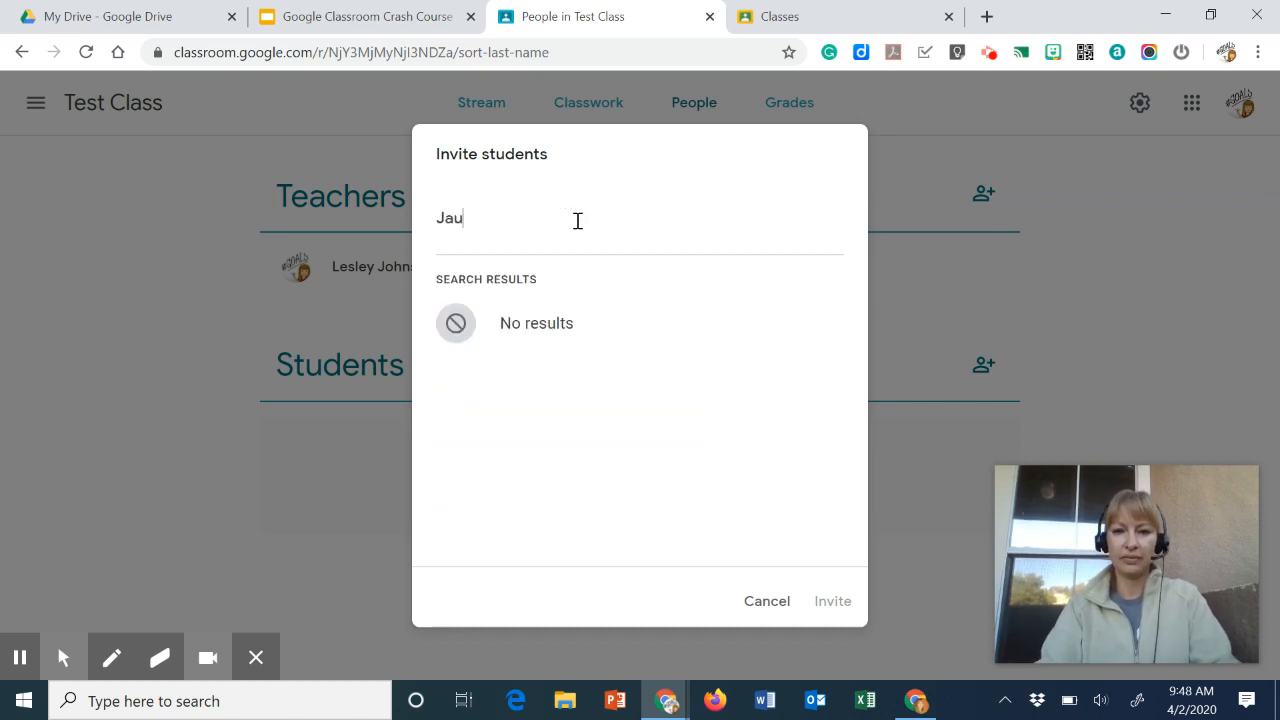
key(BackSpace)
text(uan)
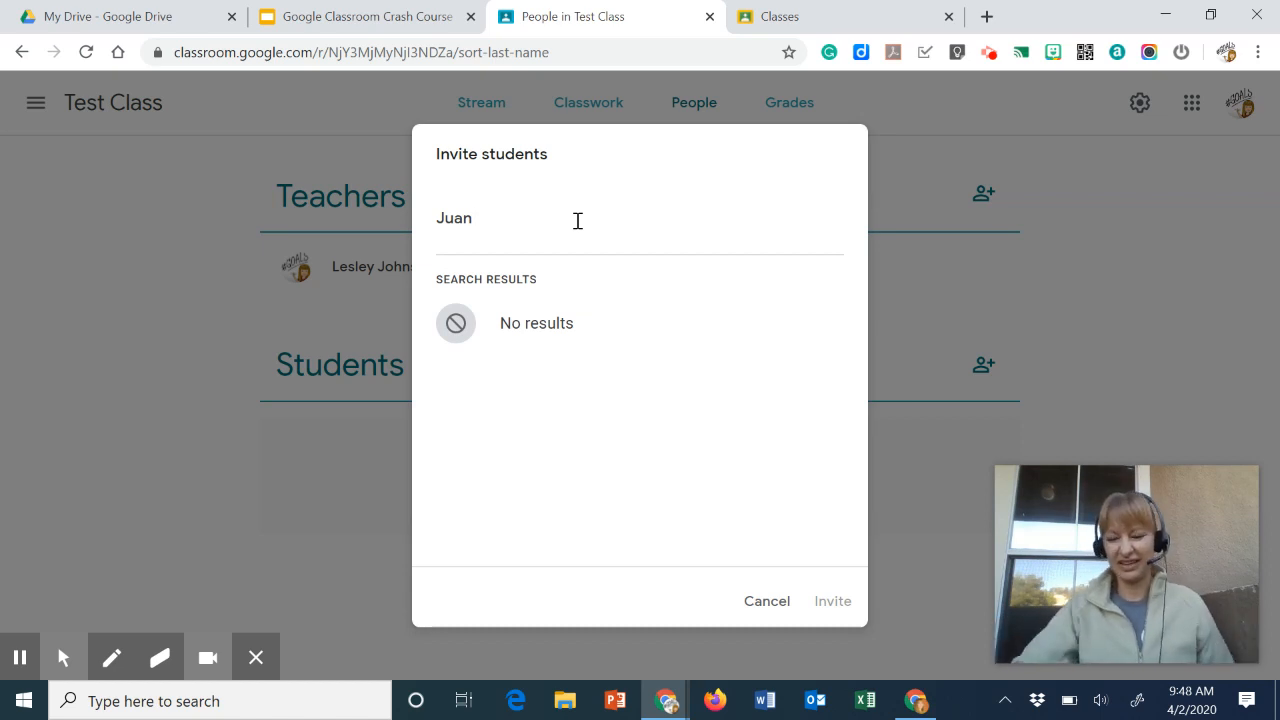
key(BackSpace)
key(BackSpace)
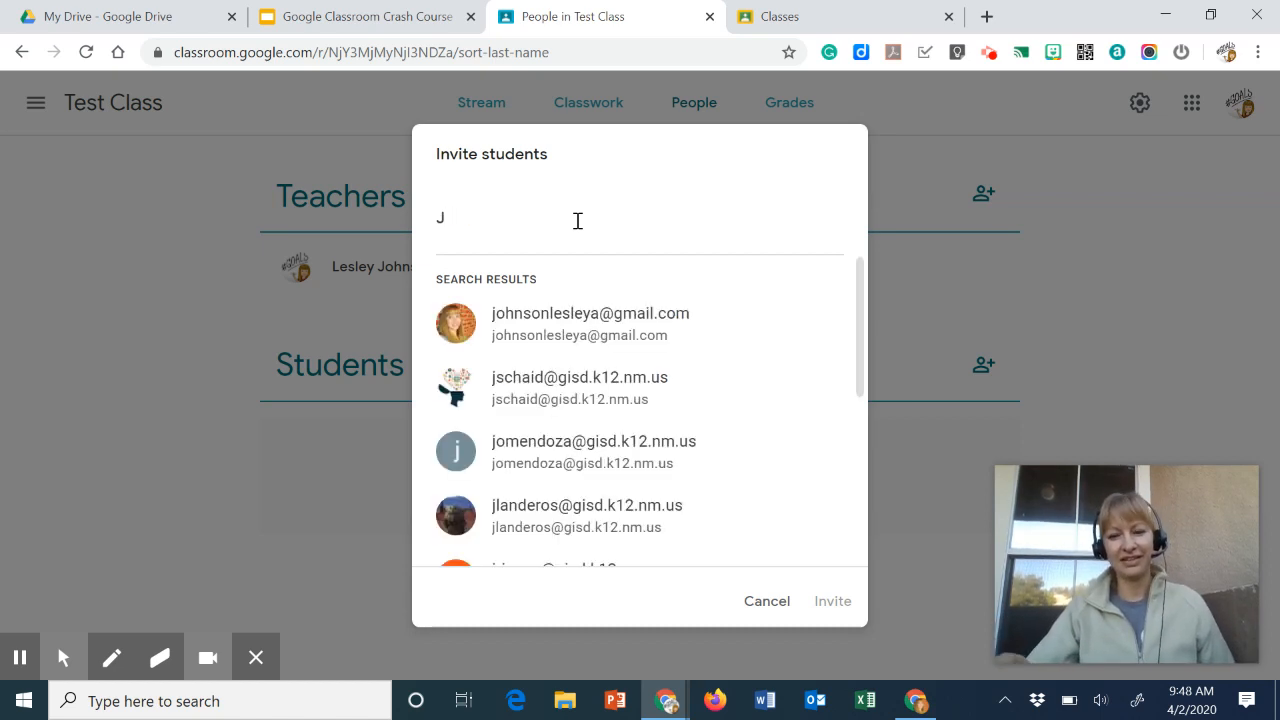
click(757, 605)
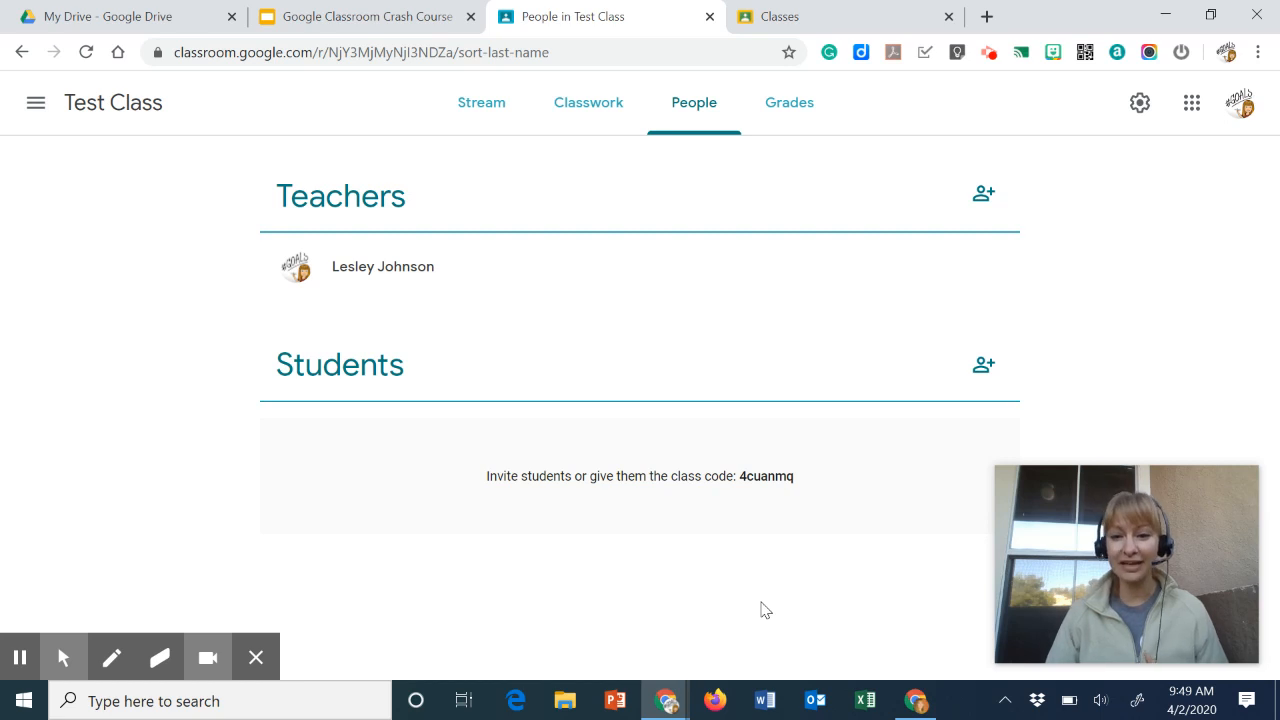
- Open the class settings from the Stream page and shorten the class name to Test
click(488, 106)
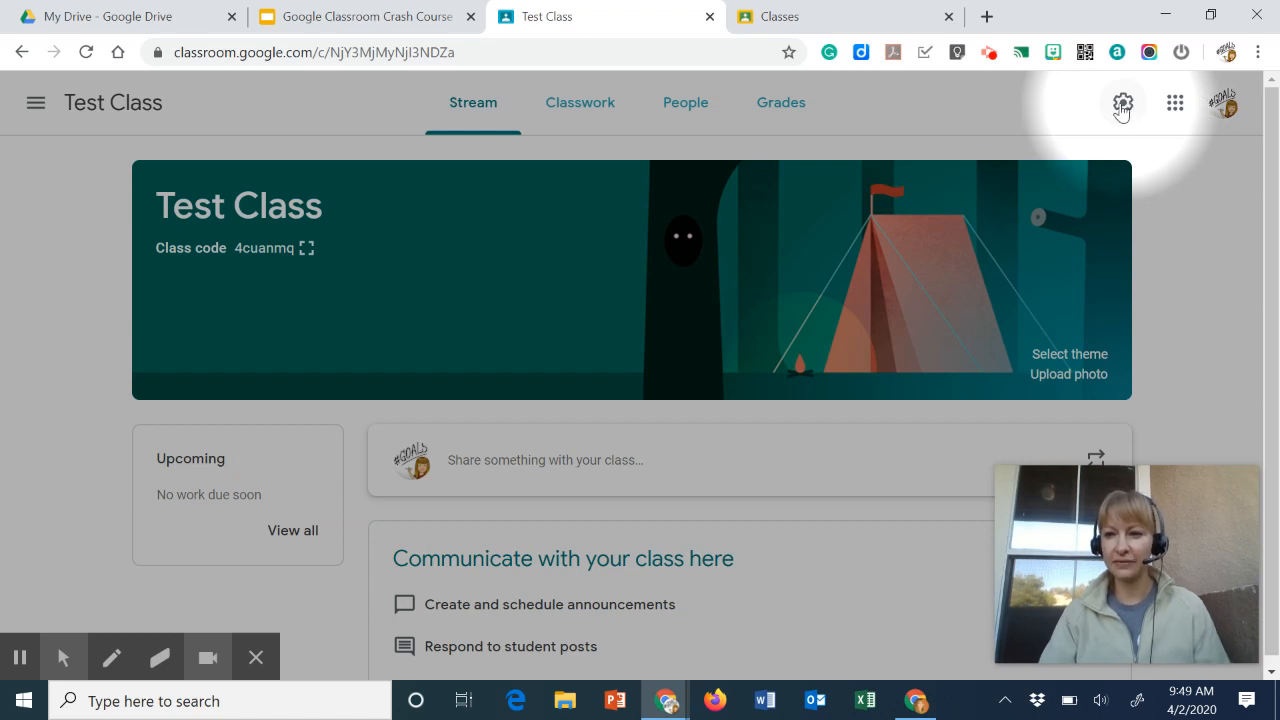
click(1122, 106)
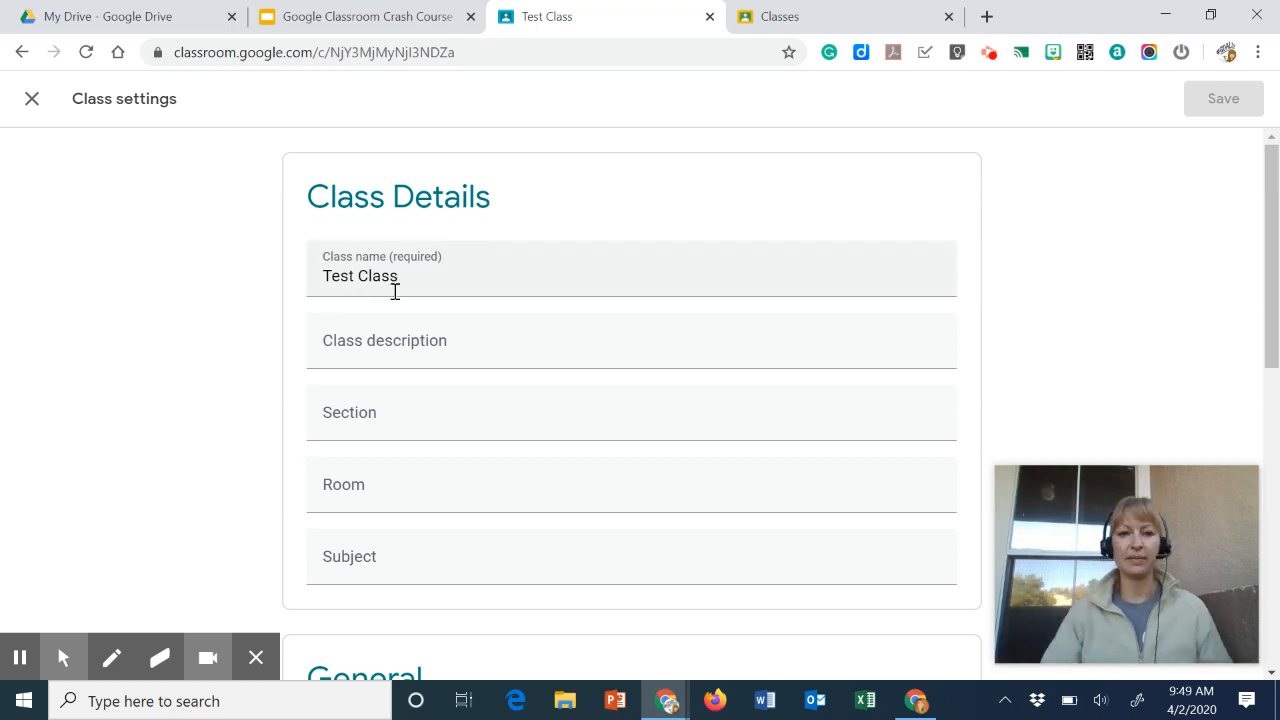
click(408, 281)
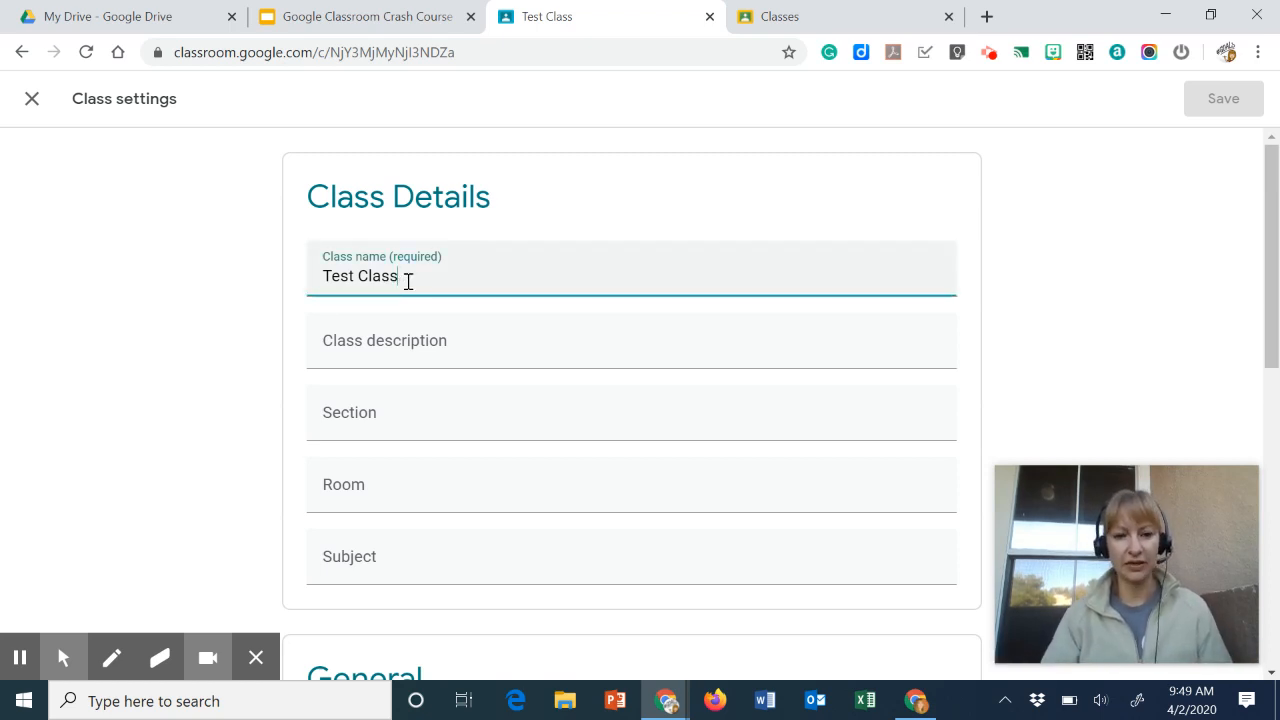
key(BackSpace)
key(BackSpace)
key(BackSpace)
key(BackSpace)
key(BackSpace)
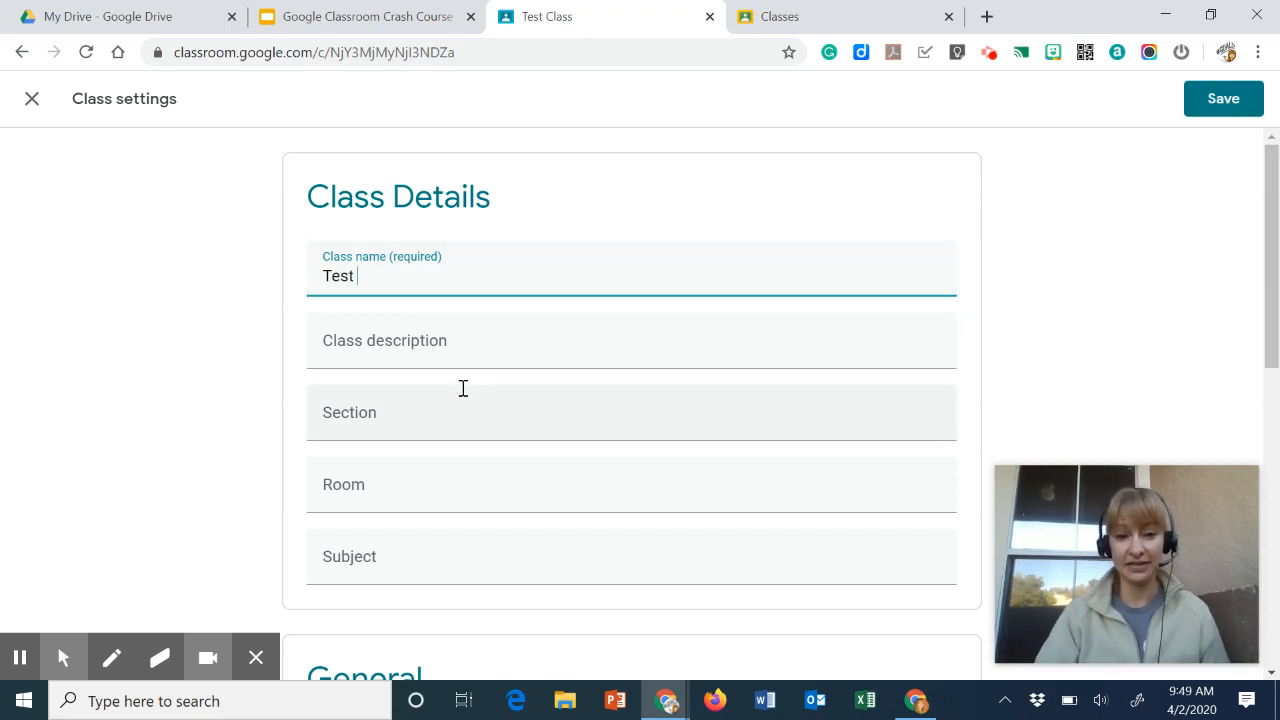
- Reset the class code in the General settings
scroll(460, 390, down, 1)
scroll(469, 371, down, 2)
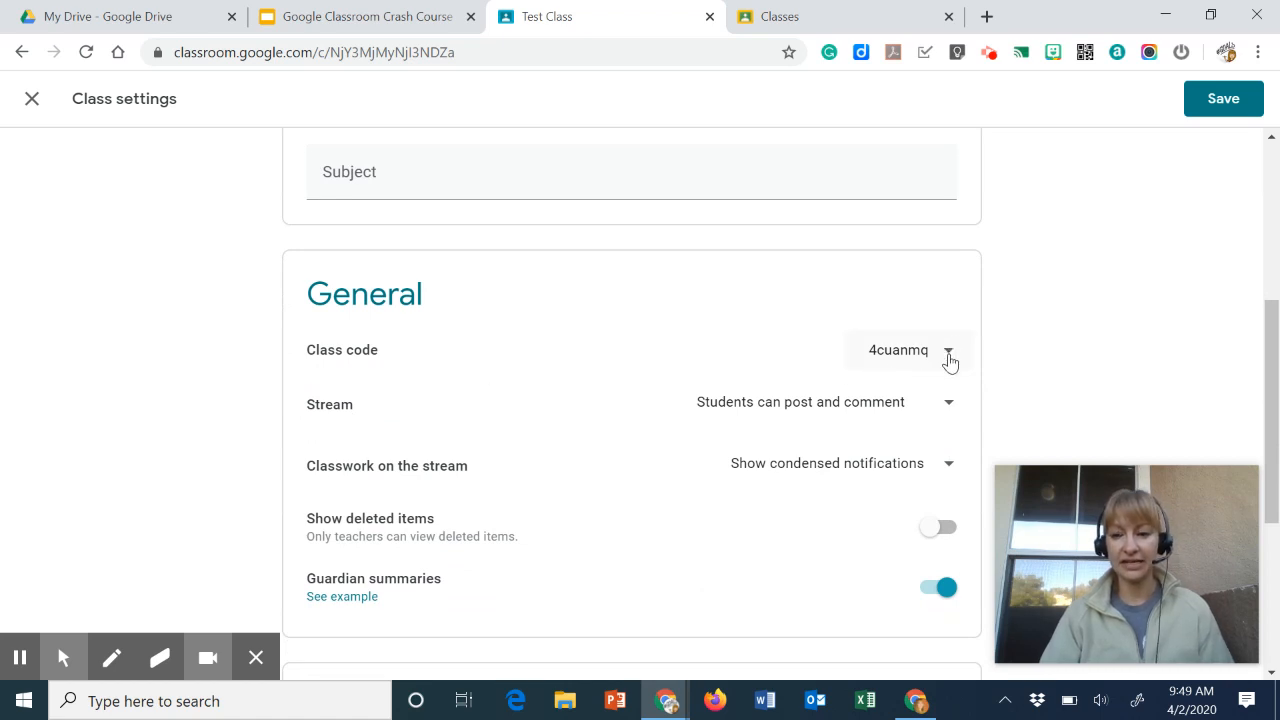
click(948, 358)
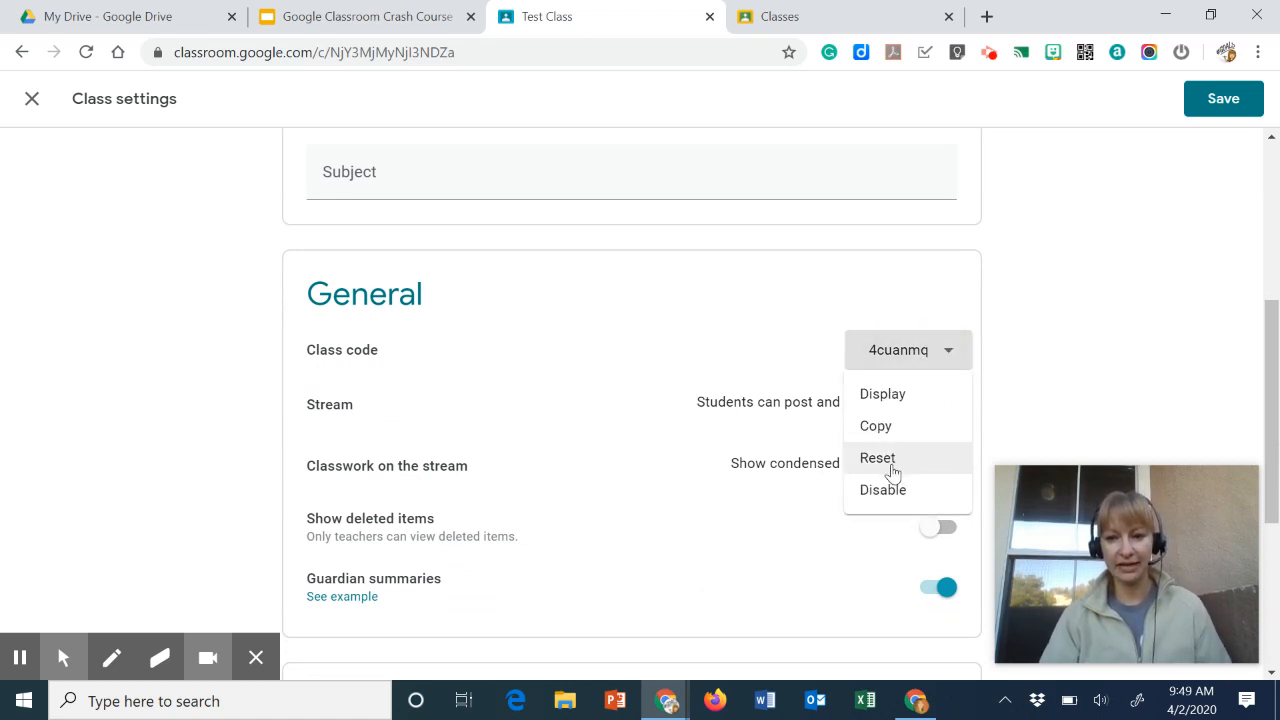
click(893, 473)
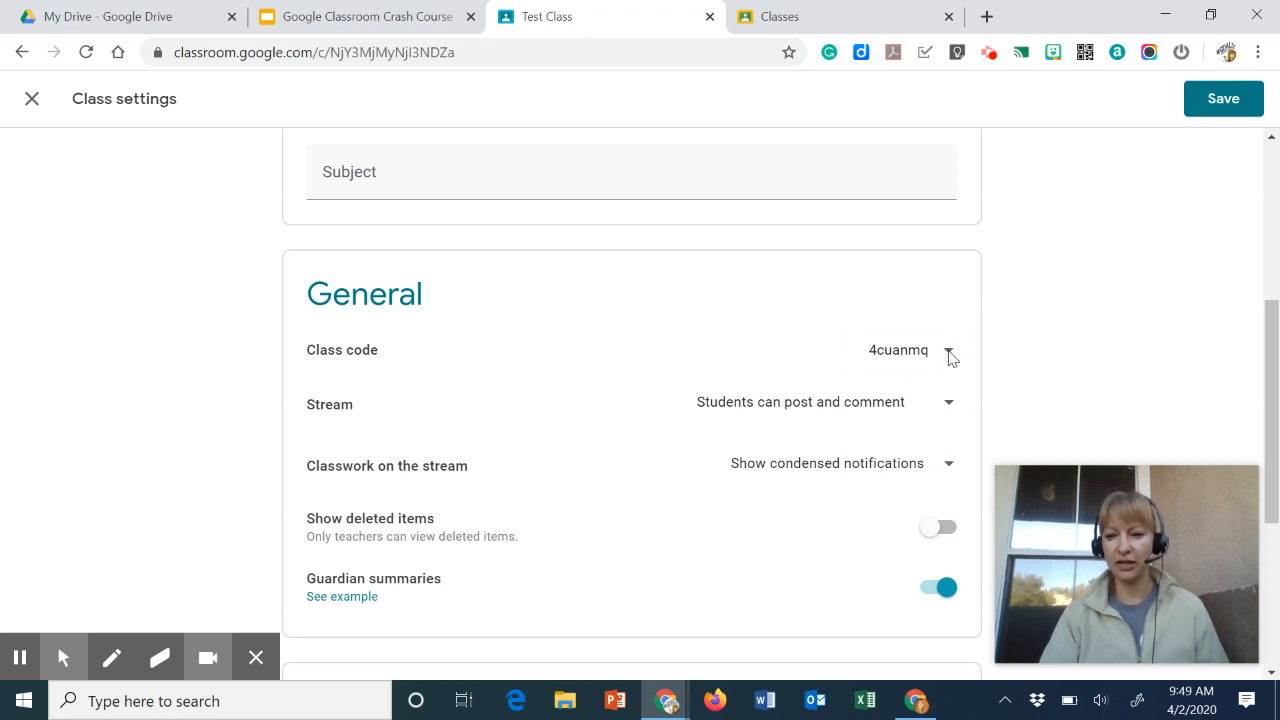
click(937, 353)
click(948, 356)
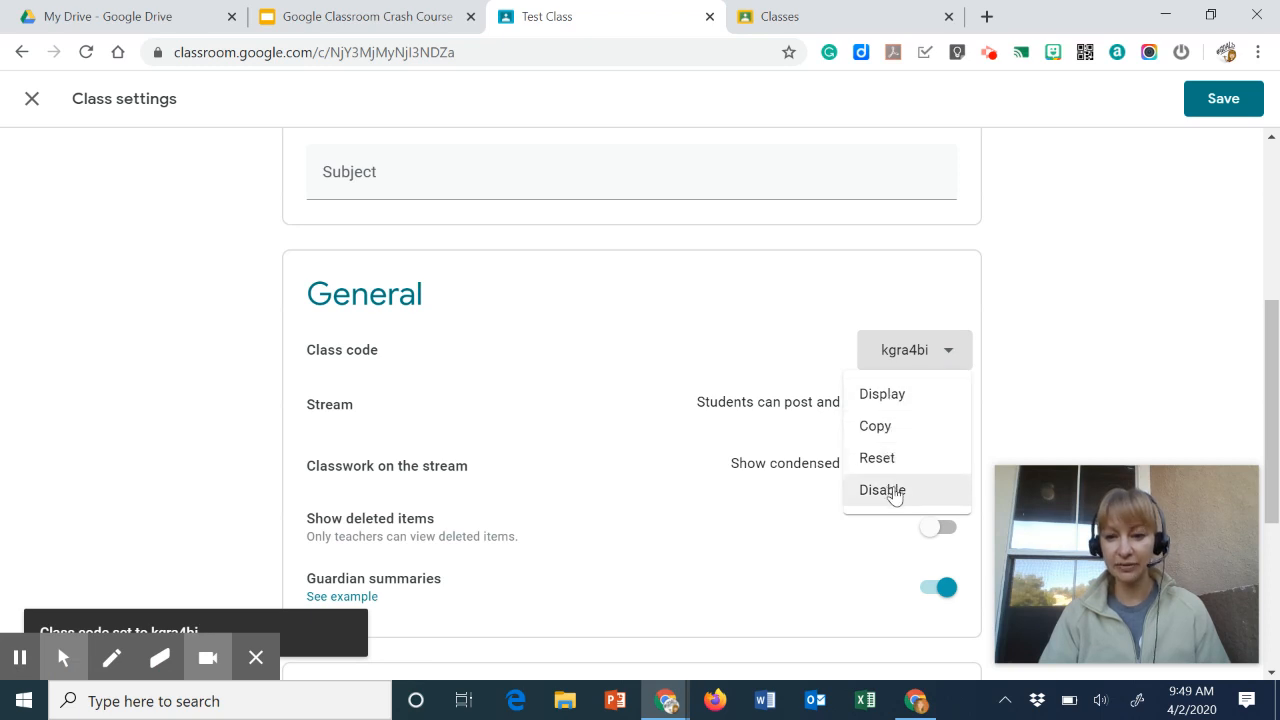
click(585, 431)
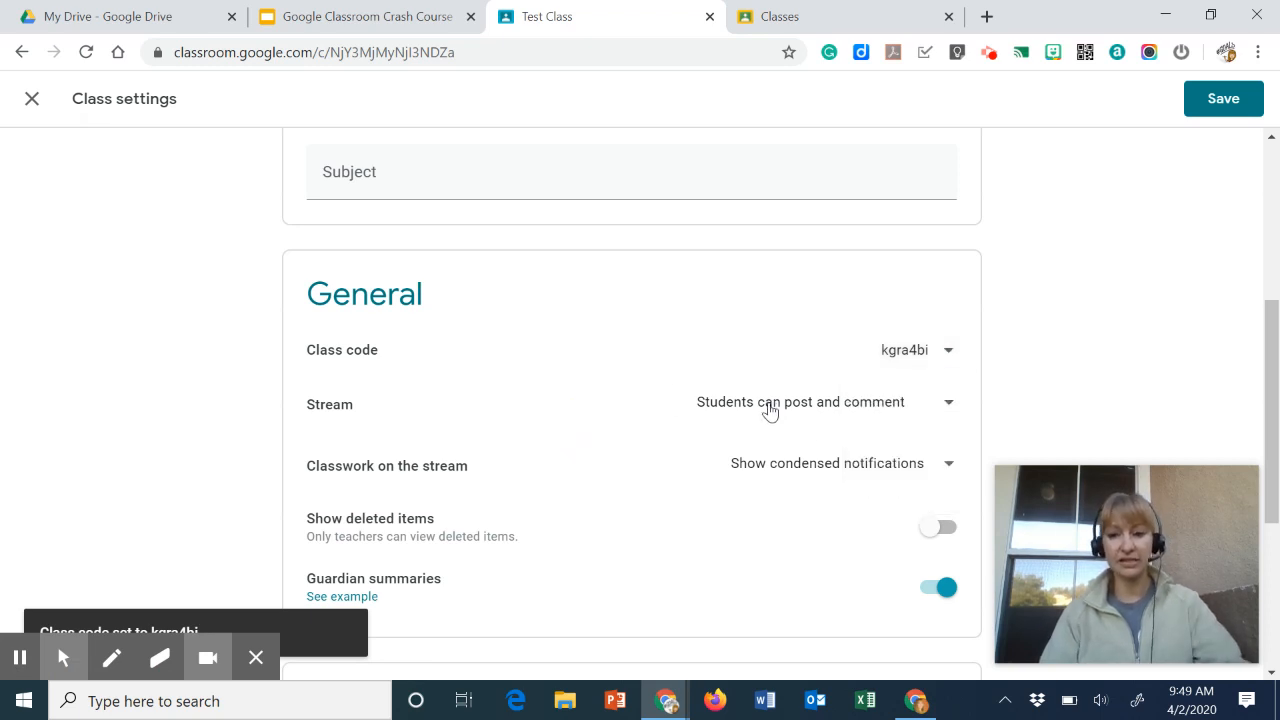
- Set the stream to Only teachers can post or comment and classwork on the stream to Show attachments and details
key(alt+f)
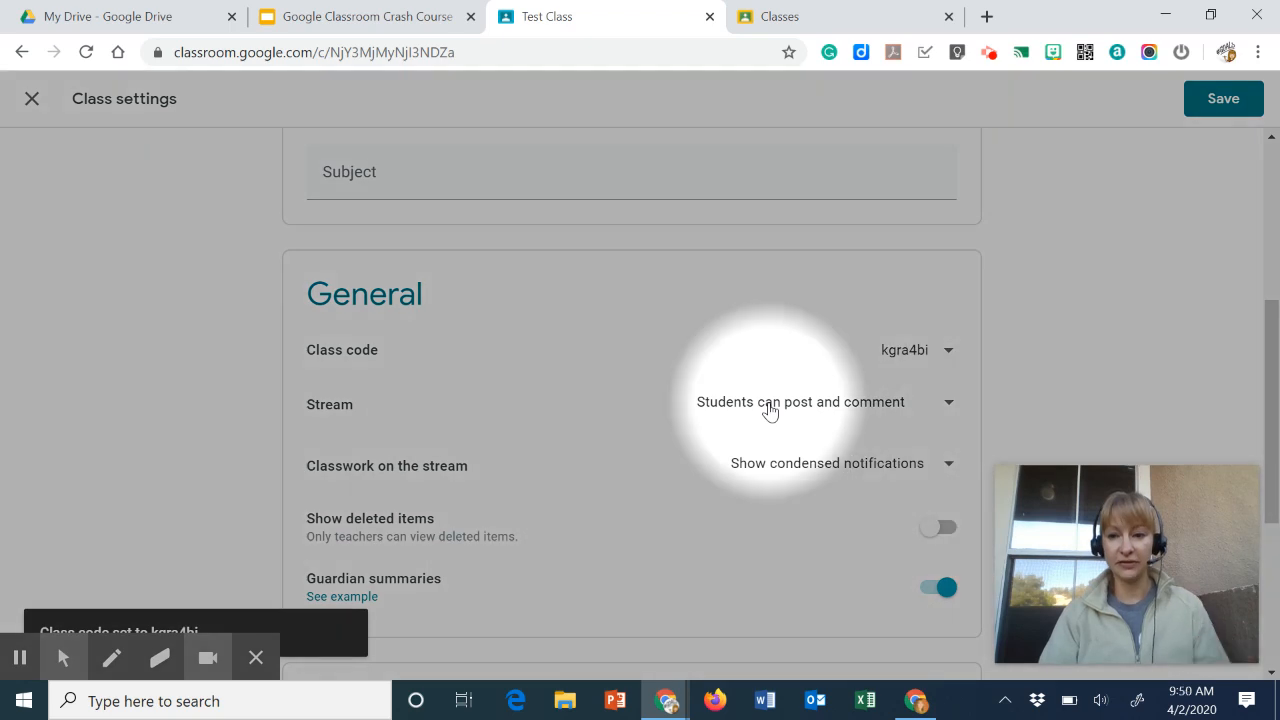
click(946, 405)
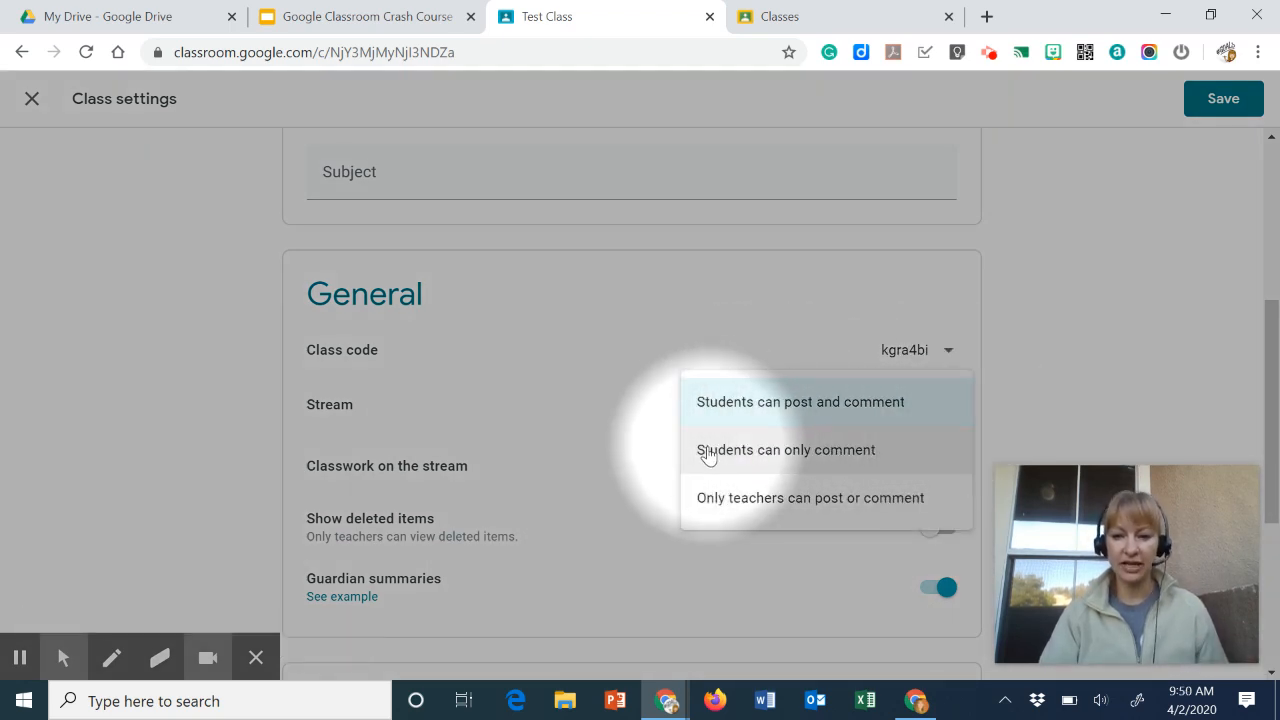
click(771, 500)
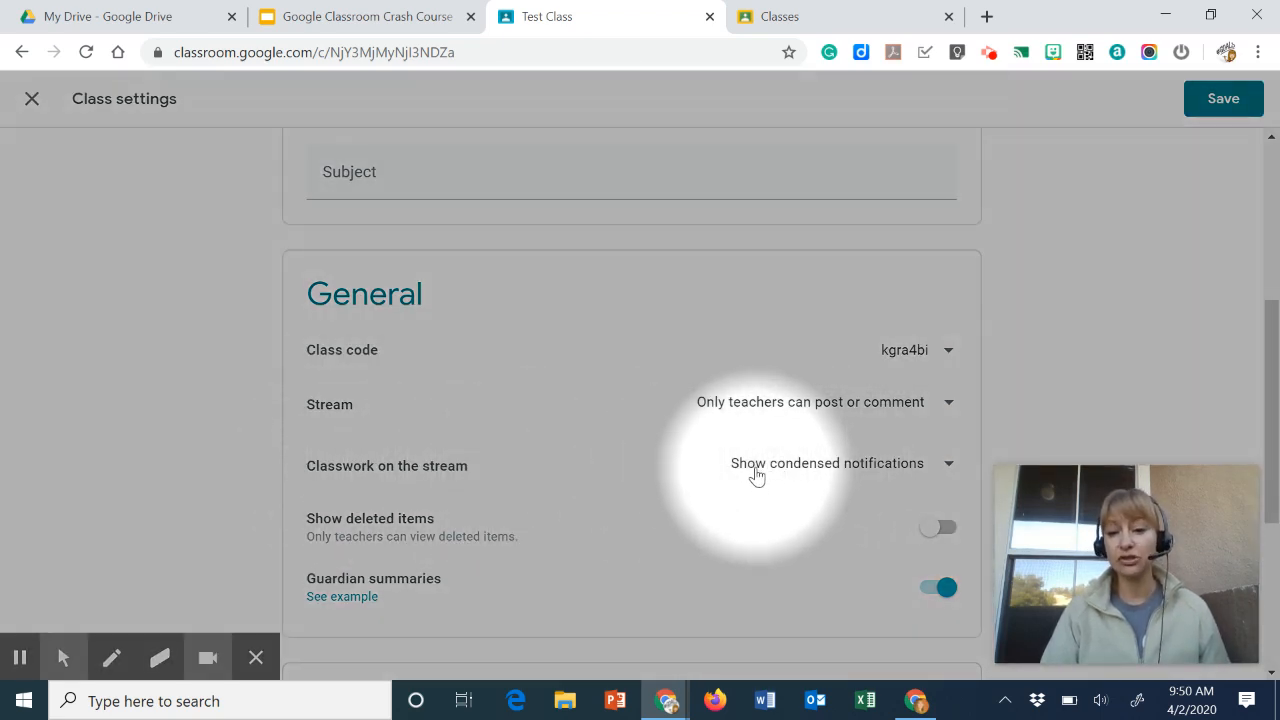
click(950, 465)
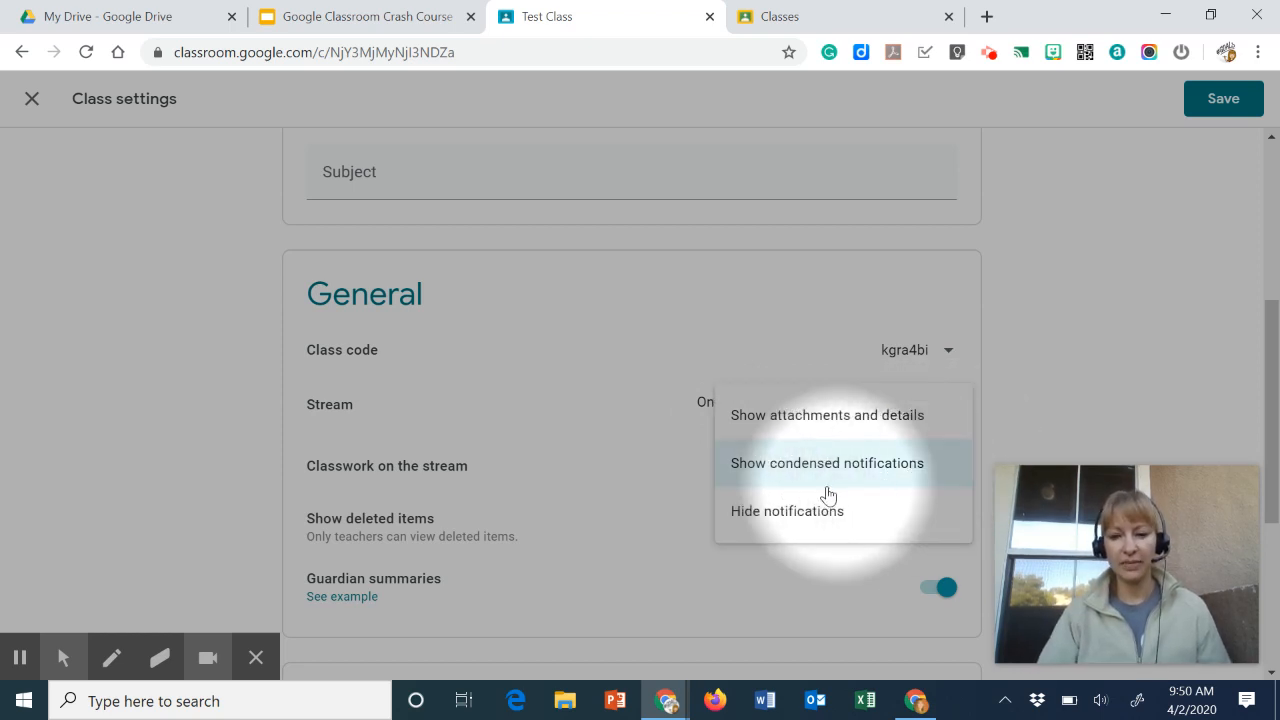
click(806, 428)
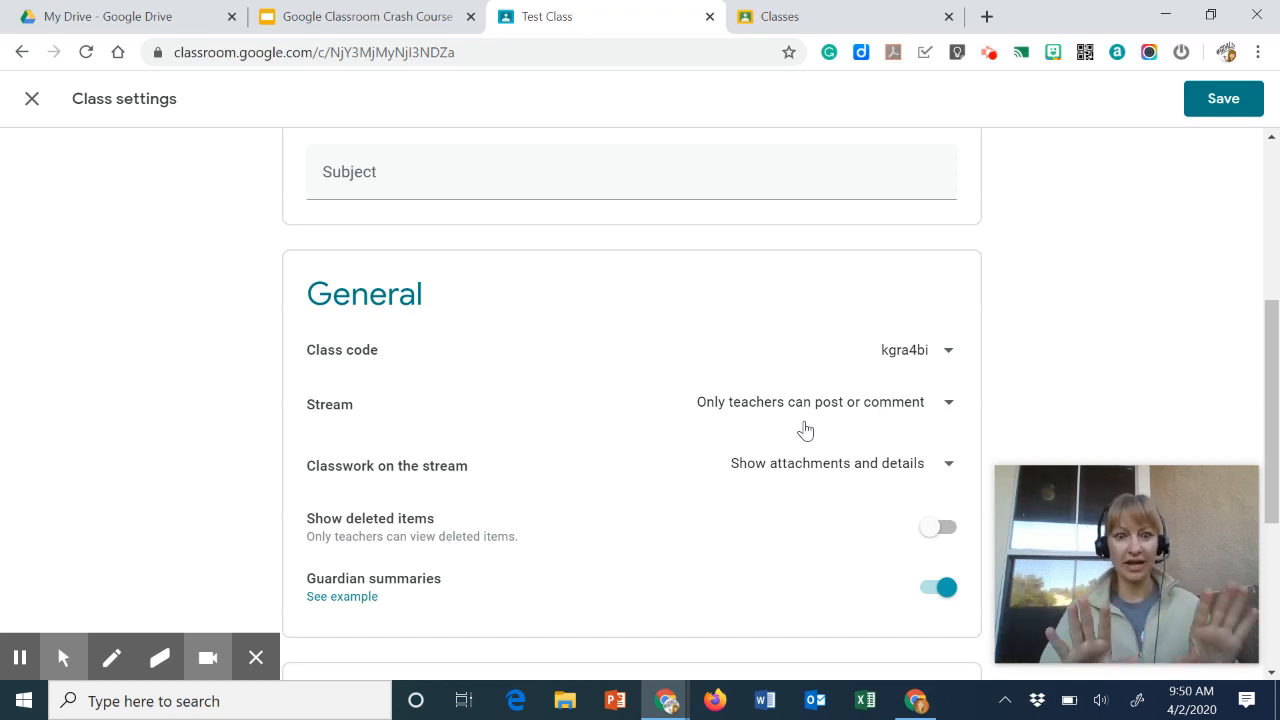
- Review the grading settings and save the class settings
scroll(737, 566, down, 1)
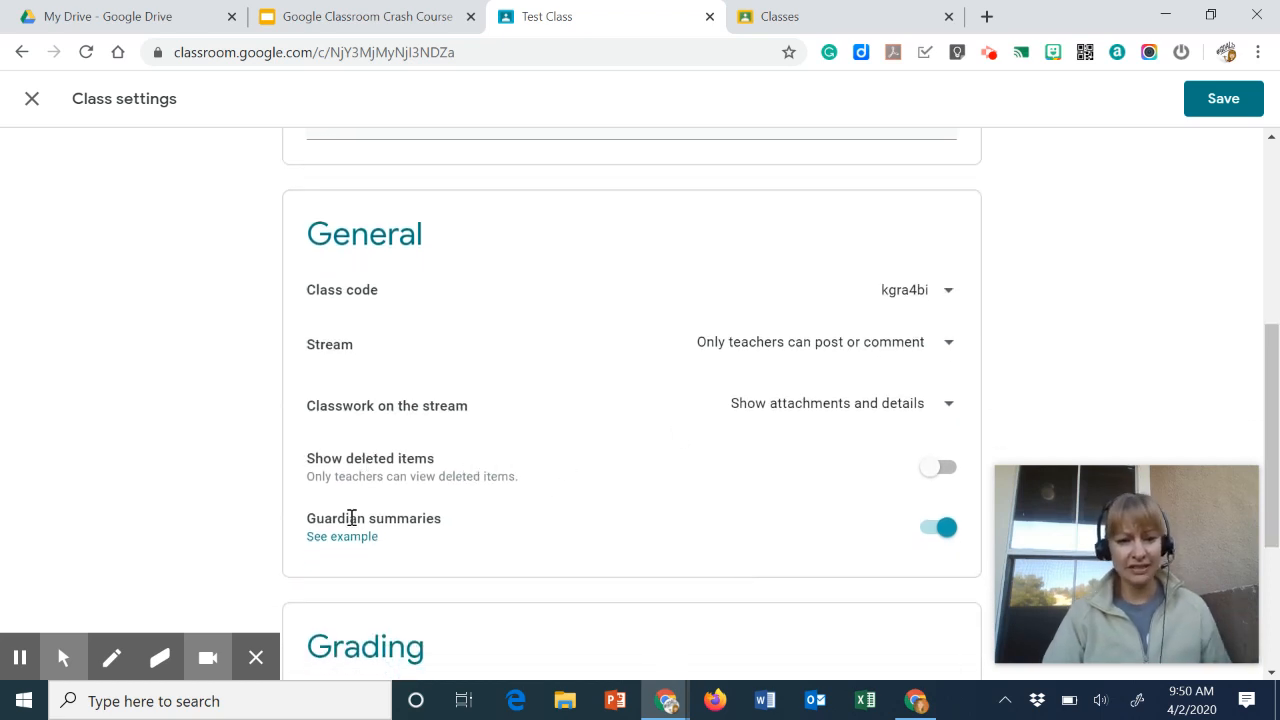
scroll(412, 526, down, 3)
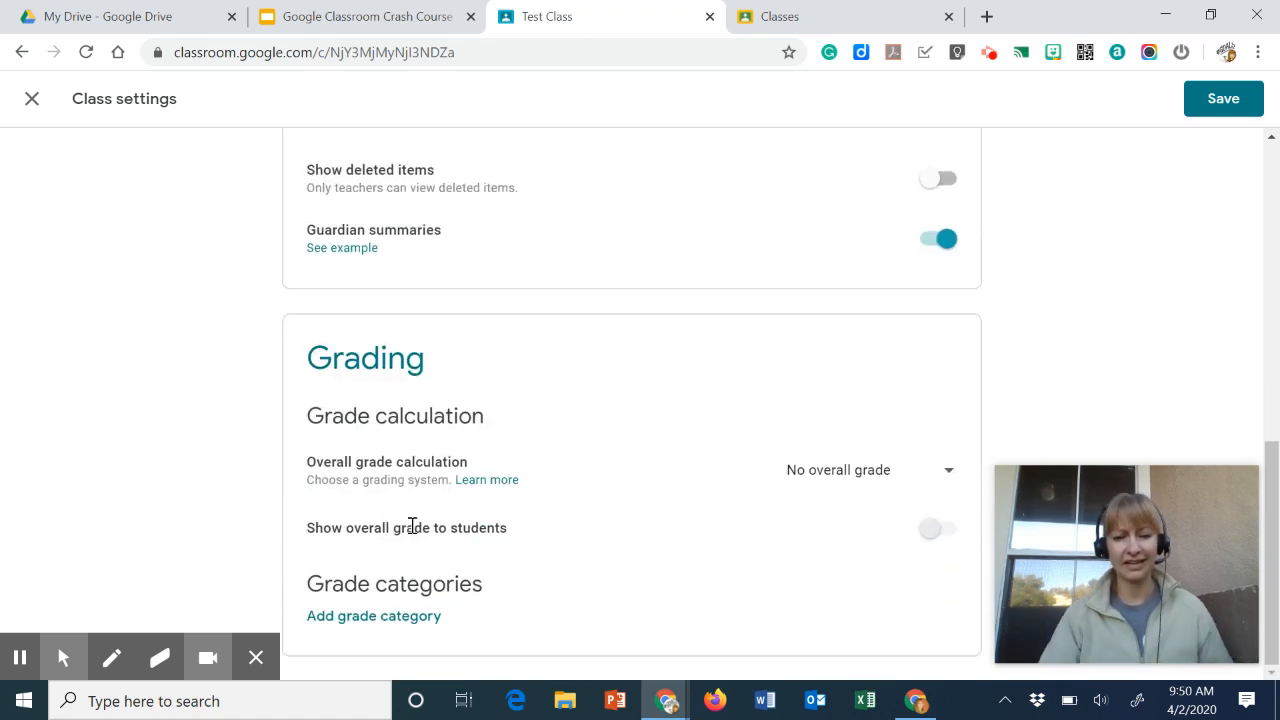
scroll(683, 374, up, 10)
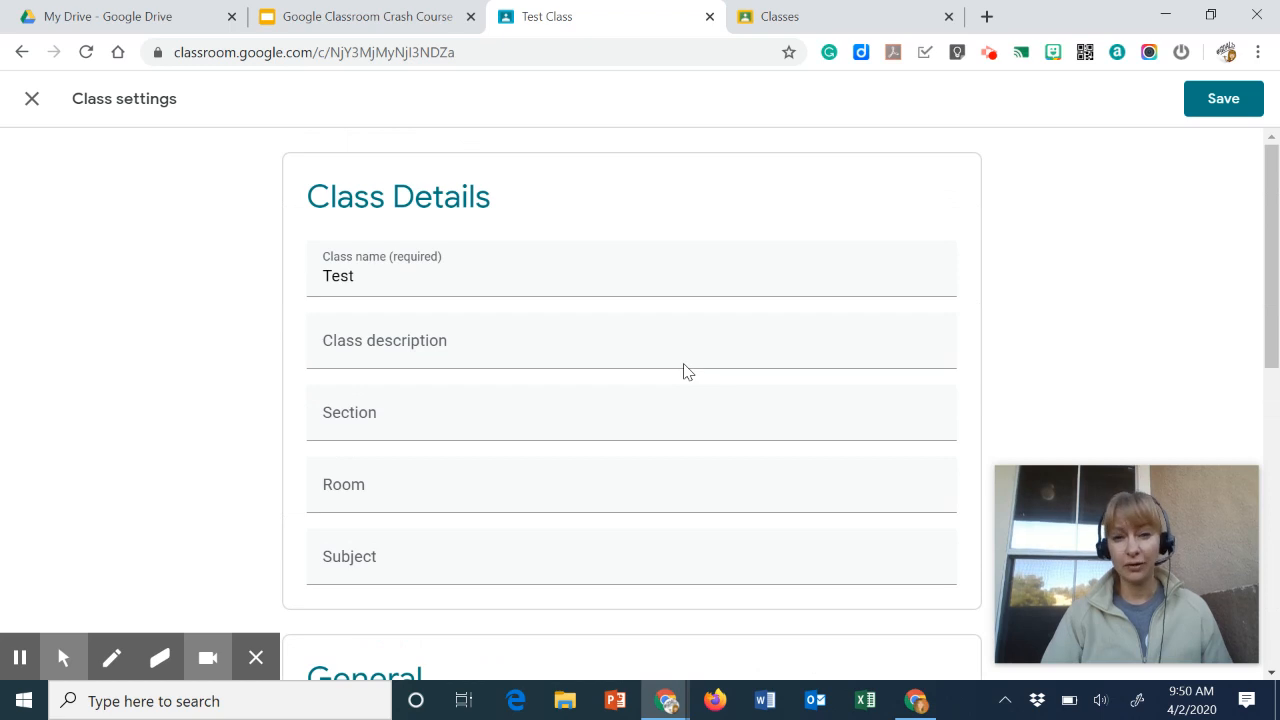
click(1223, 100)
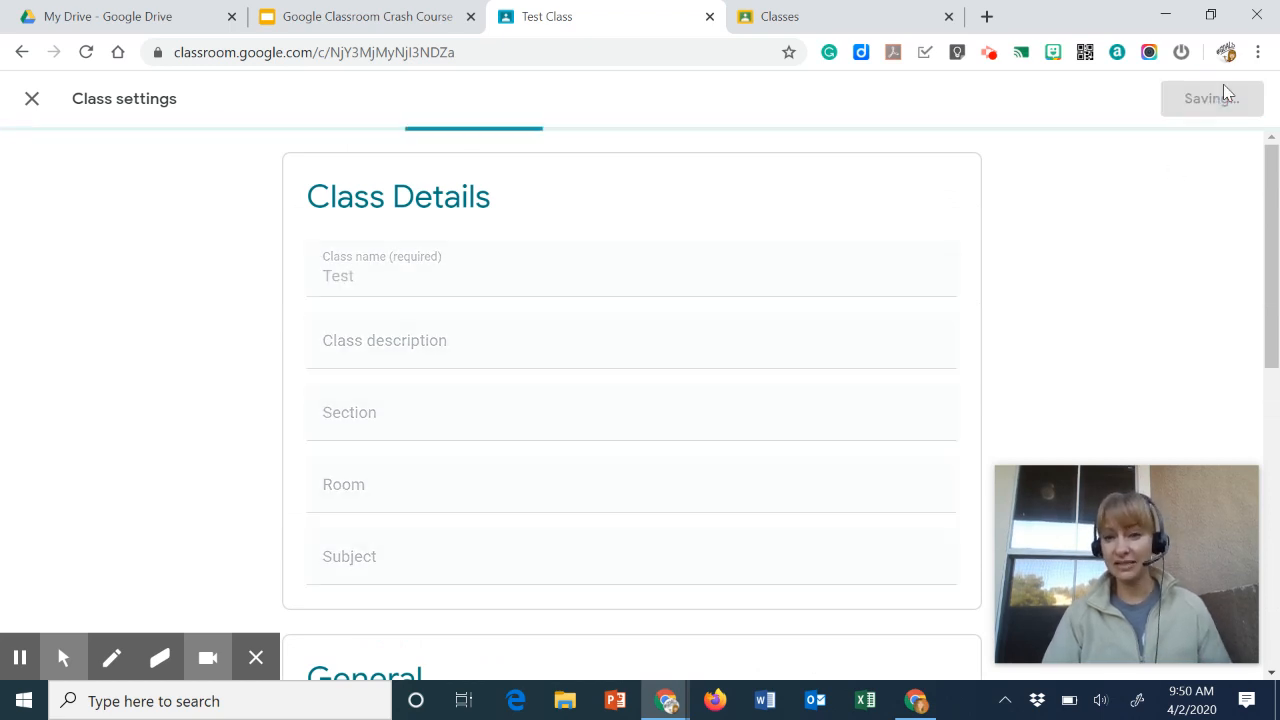